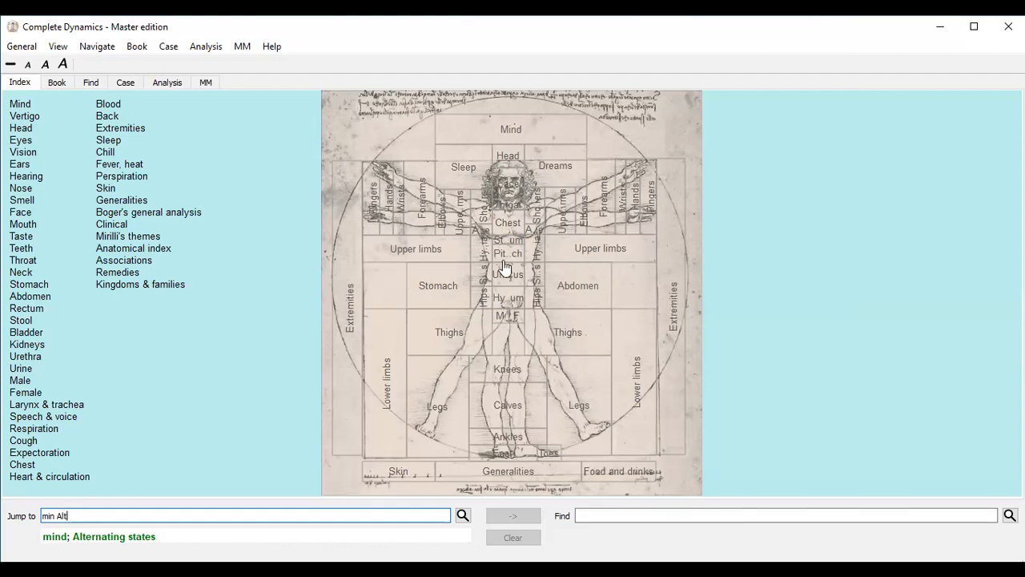
- Look through the Mind chapter of the repertory book, from alternating states through the emotional and time-of-day rubrics
{"action": "left_click", "coordinate": [115, 84]}
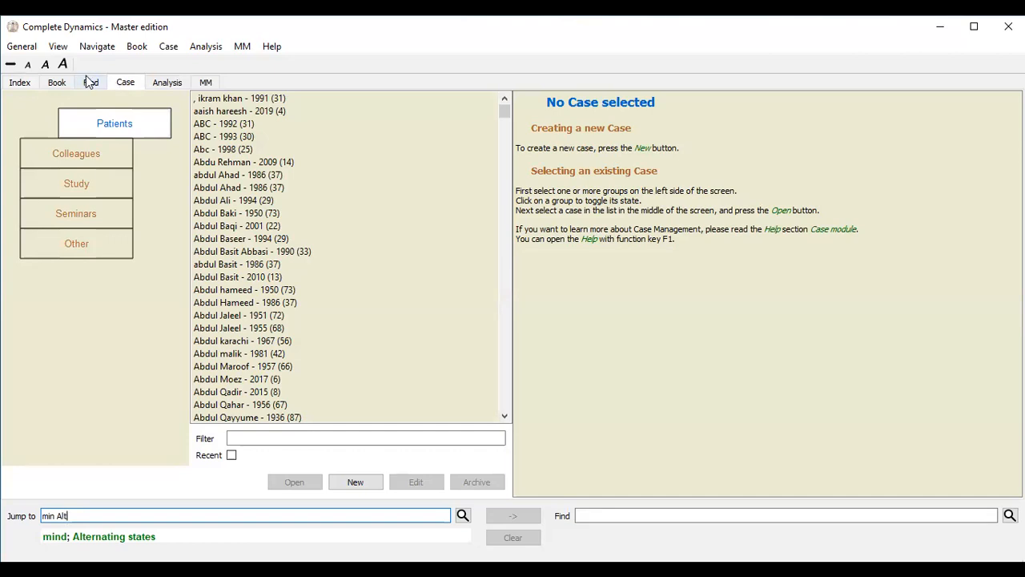
{"action": "left_click", "coordinate": [19, 83]}
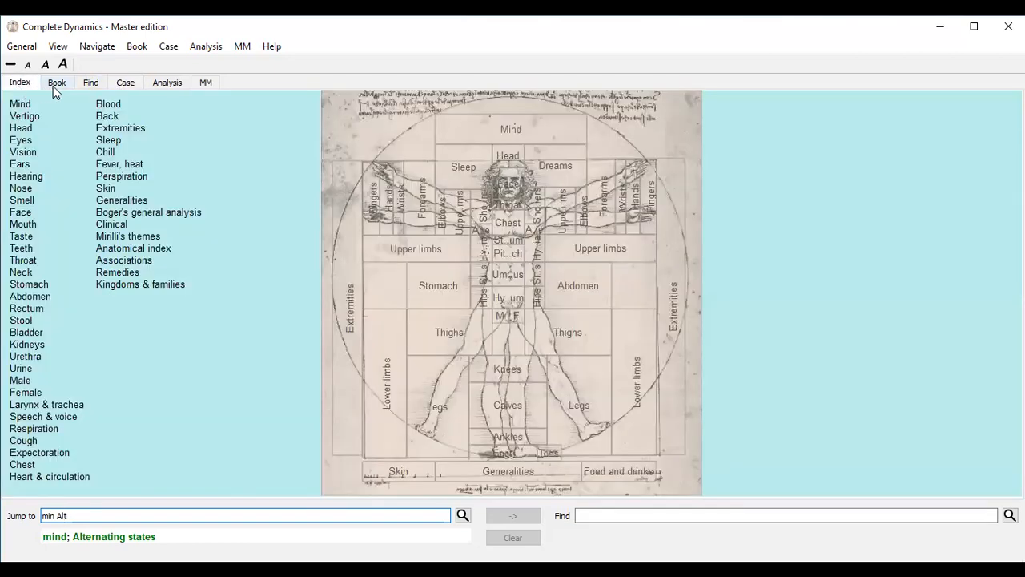
{"action": "left_click", "coordinate": [53, 85]}
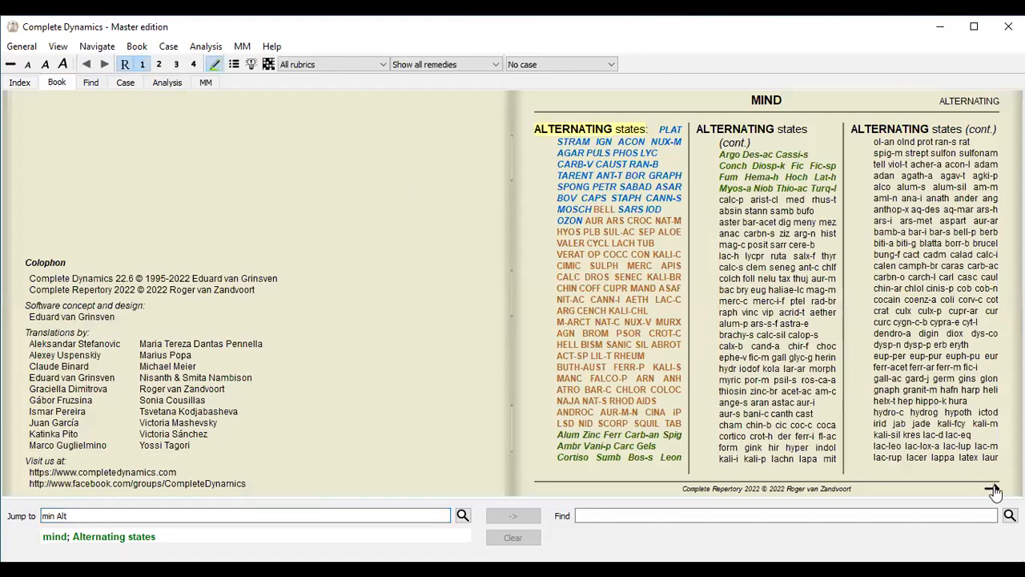
{"action": "type", "text": "emo"}
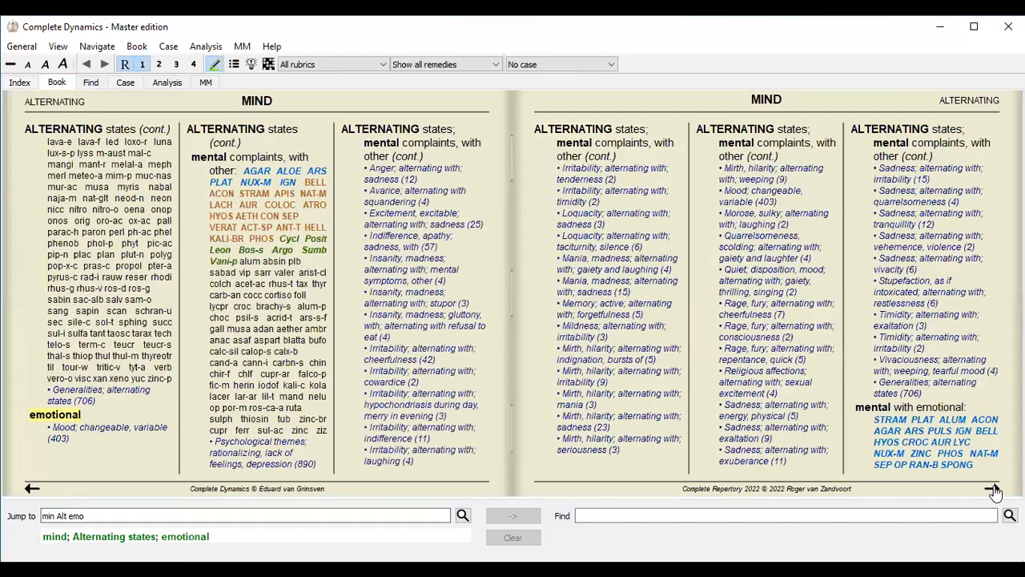
{"action": "left_click", "coordinate": [993, 490]}
{"action": "left_click", "coordinate": [993, 490]}
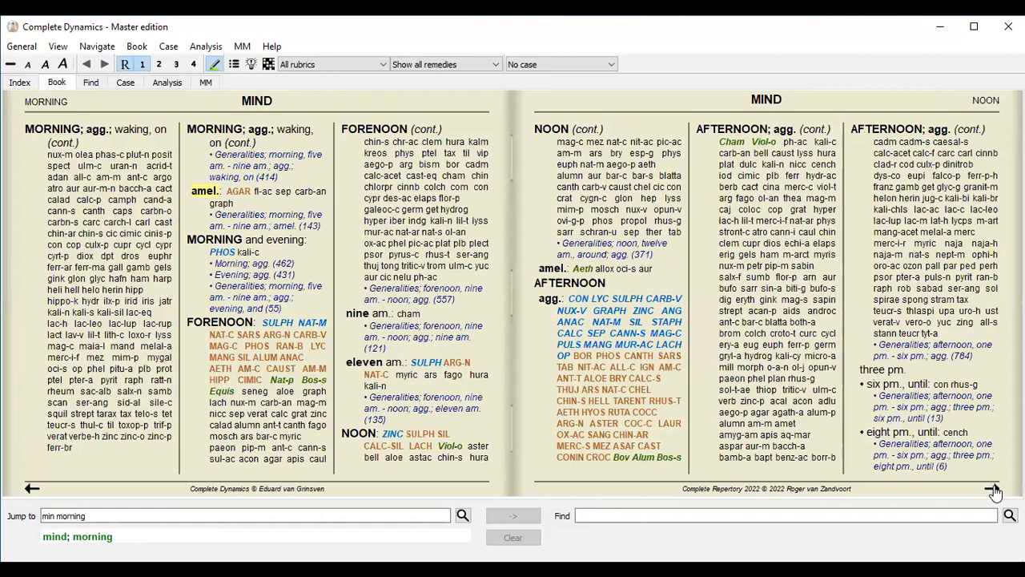
{"action": "left_click", "coordinate": [994, 490]}
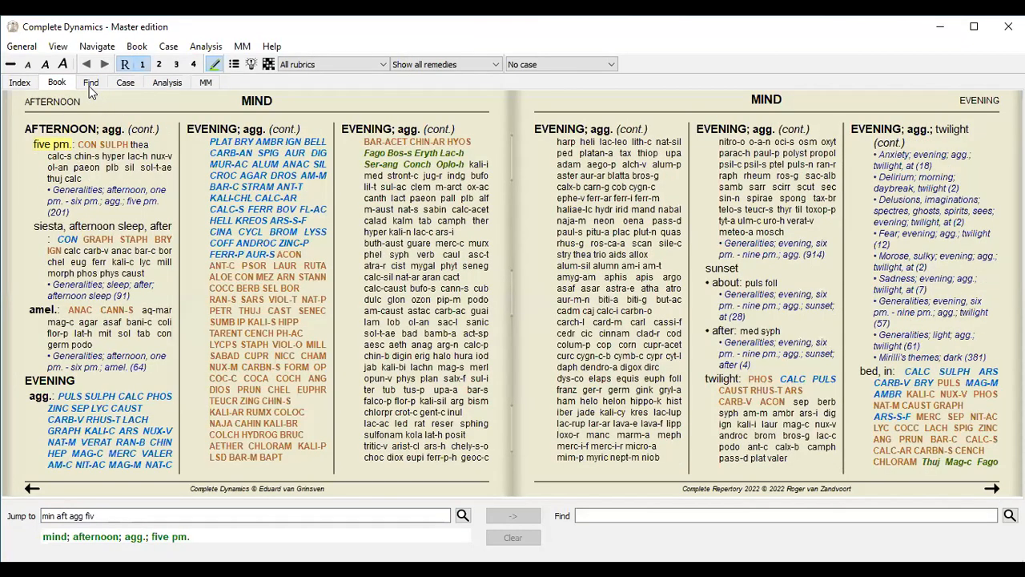
- Look over the search, case, analysis and materia medica views
{"action": "left_click", "coordinate": [89, 85]}
{"action": "left_click", "coordinate": [126, 84]}
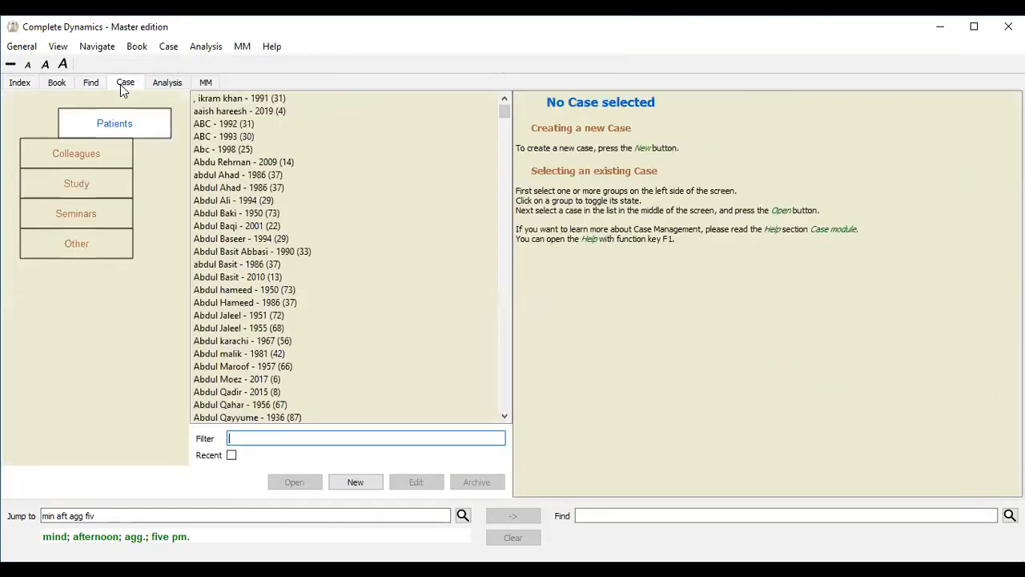
{"action": "left_click", "coordinate": [165, 83]}
{"action": "left_click", "coordinate": [226, 84]}
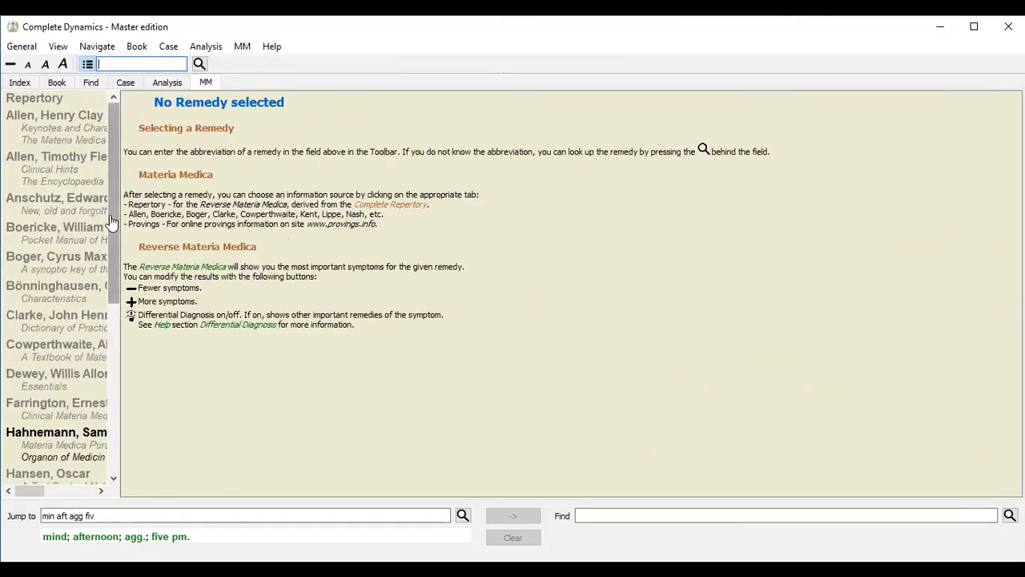
- Start a new patient case with the family name Axillary Abscess and the gender Female
{"action": "left_click", "coordinate": [123, 83]}
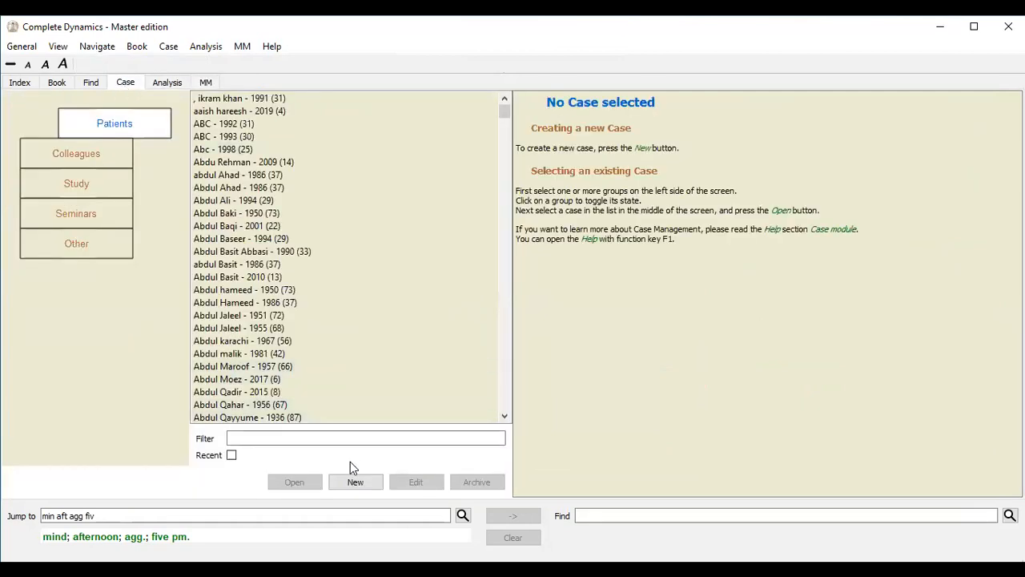
{"action": "left_click", "coordinate": [355, 482]}
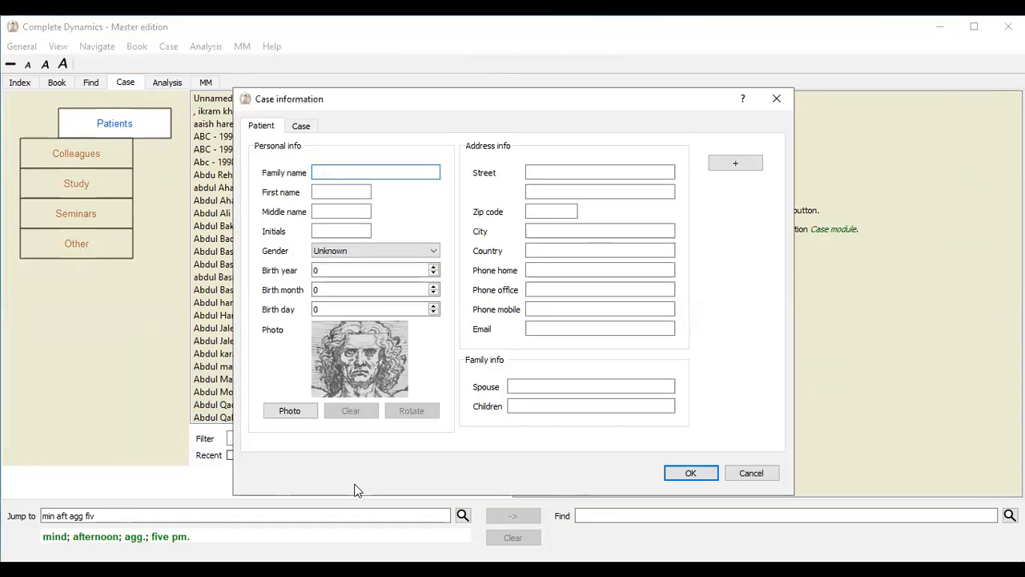
{"action": "type", "text": "Axillary Abscess"}
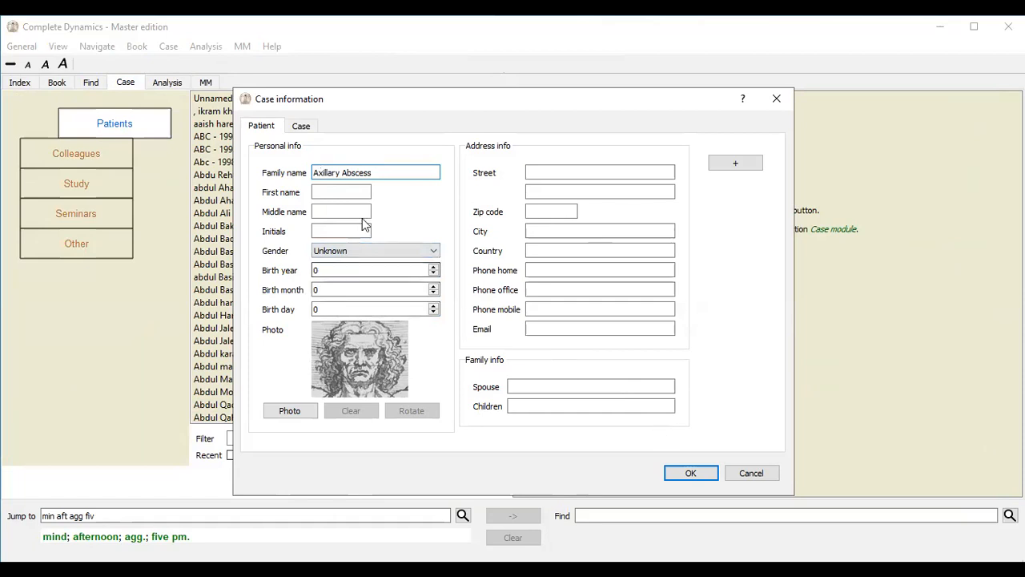
{"action": "left_click", "coordinate": [431, 250]}
{"action": "left_click", "coordinate": [393, 281]}
- Enter the patient's birth year and city, and save the new case
{"action": "left_click", "coordinate": [374, 270]}
{"action": "key", "text": "BackSpace"}
{"action": "type", "text": "25"}
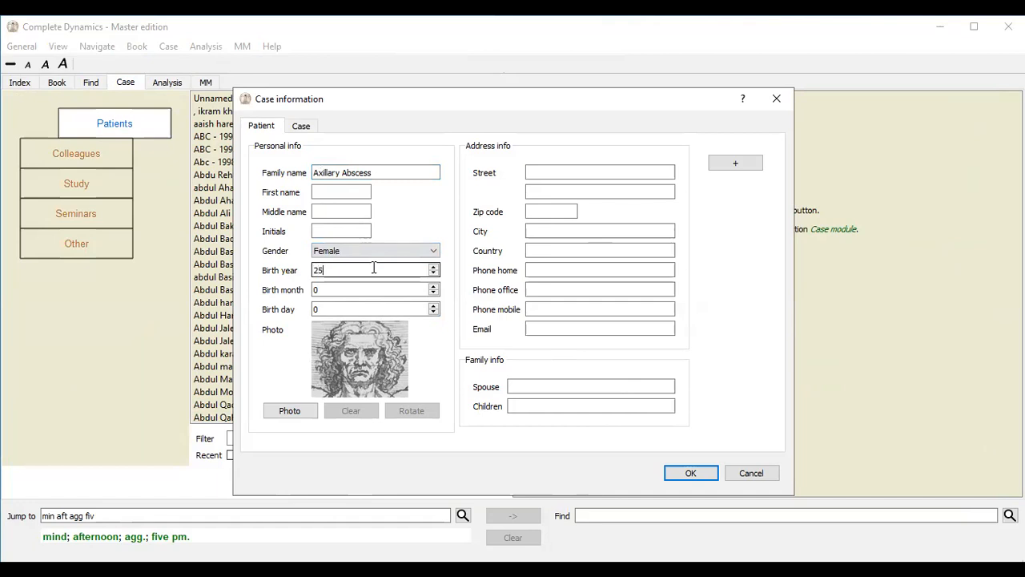
{"action": "left_click", "coordinate": [564, 230]}
{"action": "type", "text": "mansehra"}
{"action": "left_click", "coordinate": [691, 474]}
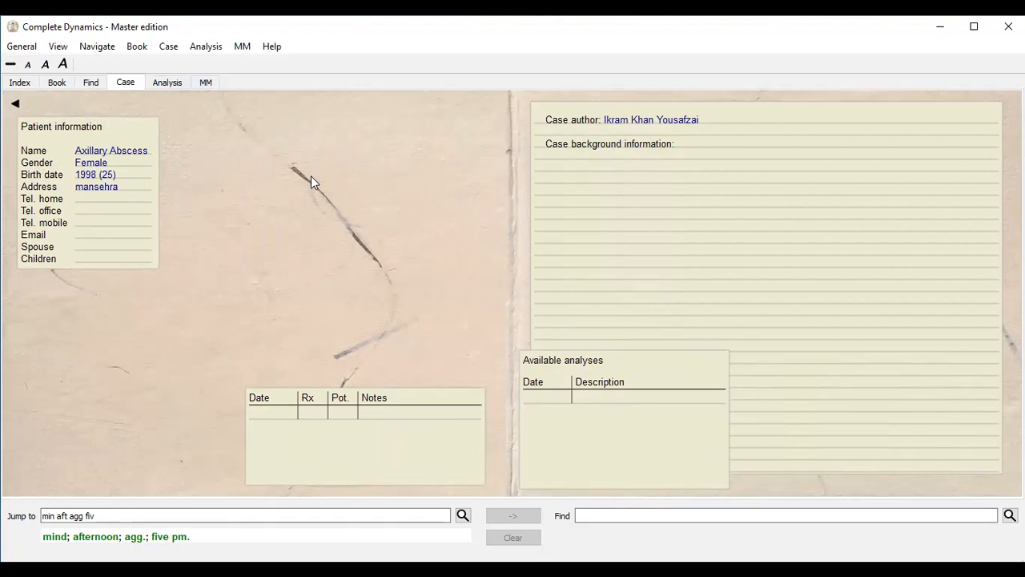
{"action": "left_click", "coordinate": [92, 84]}
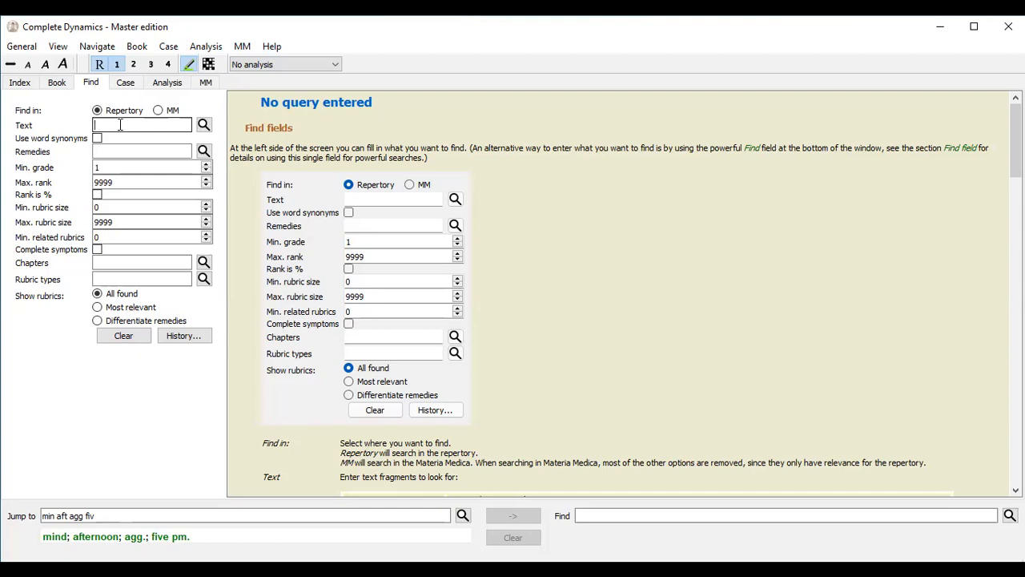
{"action": "left_click", "coordinate": [120, 125]}
{"action": "left_click", "coordinate": [125, 83]}
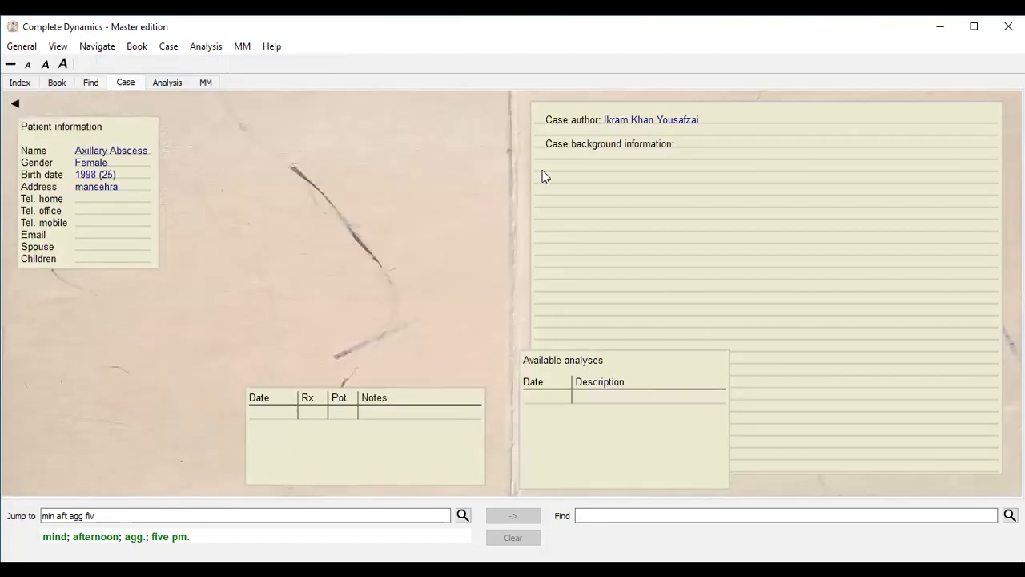
{"action": "double_click", "coordinate": [658, 201]}
{"action": "left_click", "coordinate": [442, 372]}
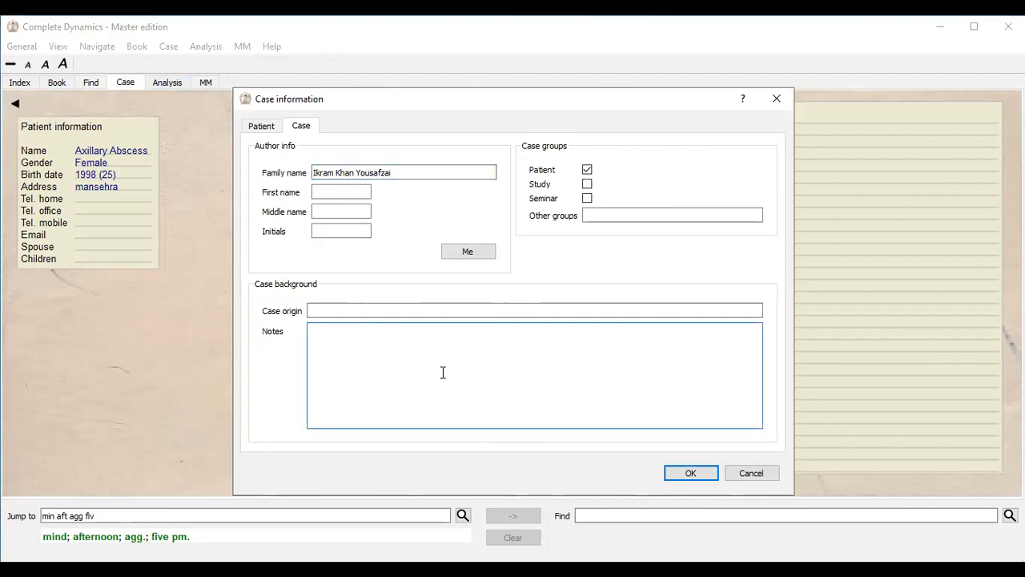
{"action": "left_click", "coordinate": [774, 107]}
- Search the repertory text for "axillar"
{"action": "left_click", "coordinate": [90, 82]}
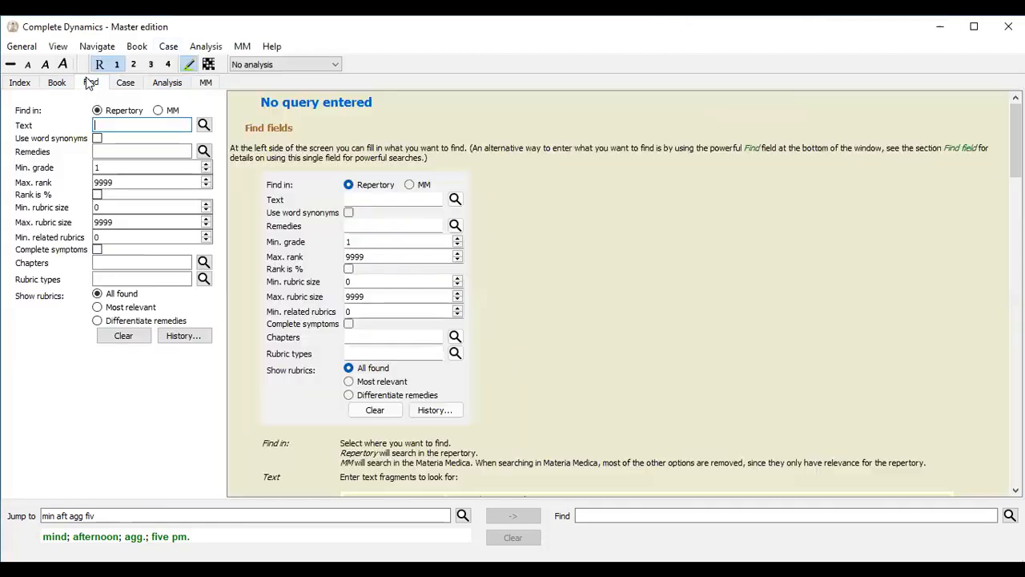
{"action": "left_click", "coordinate": [128, 124]}
{"action": "type", "text": "axi"}
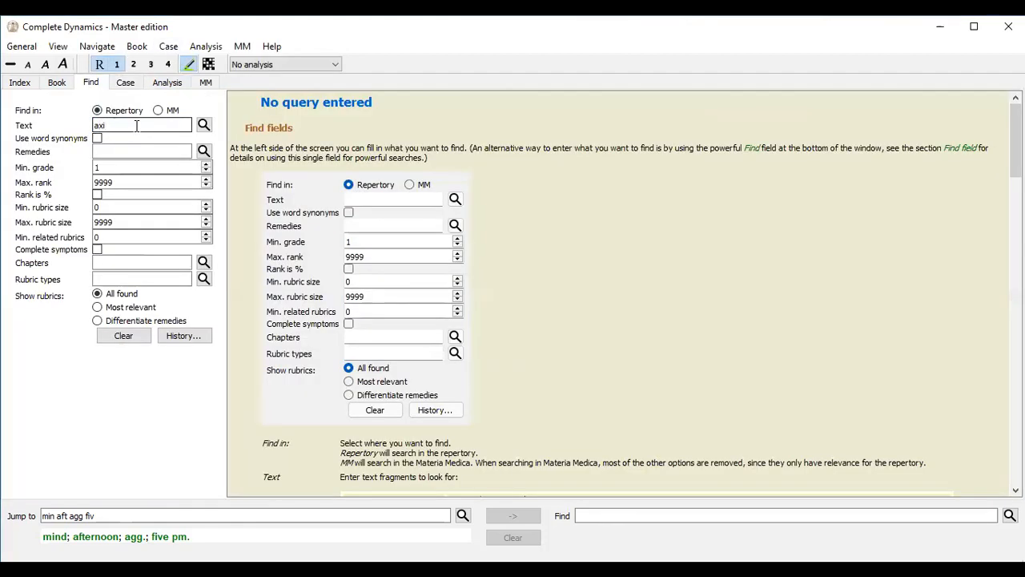
{"action": "type", "text": "llar"}
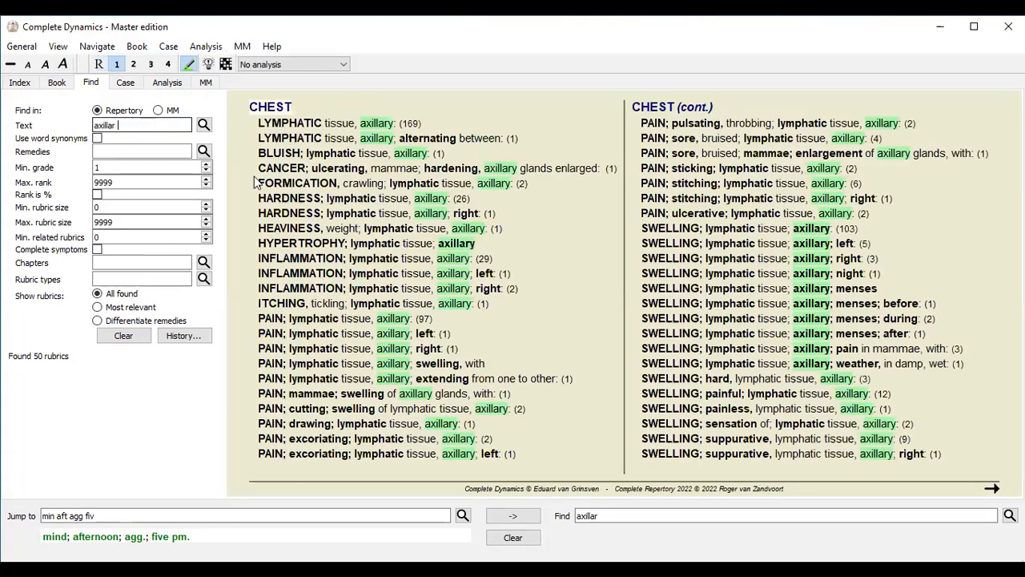
- Narrow the repertory search to "axillar pain" and review the matching rubrics
{"action": "right_click", "coordinate": [390, 292]}
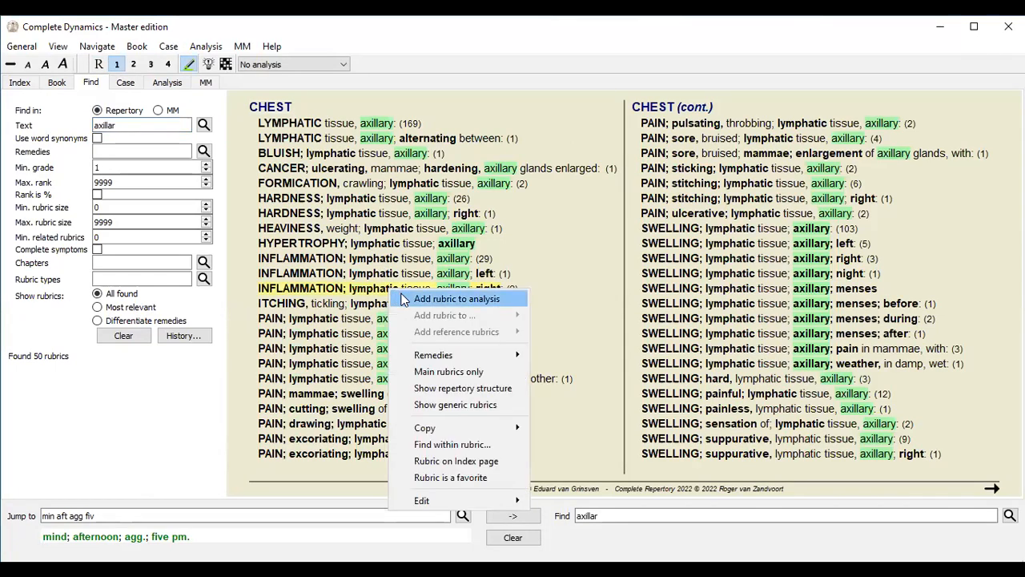
{"action": "left_click", "coordinate": [141, 127]}
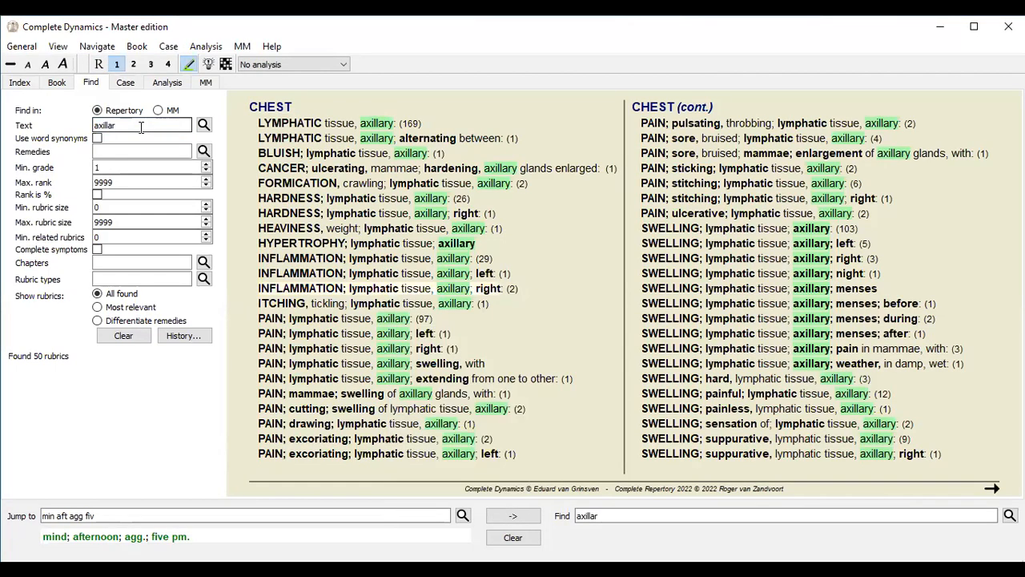
{"action": "type", "text": "pain"}
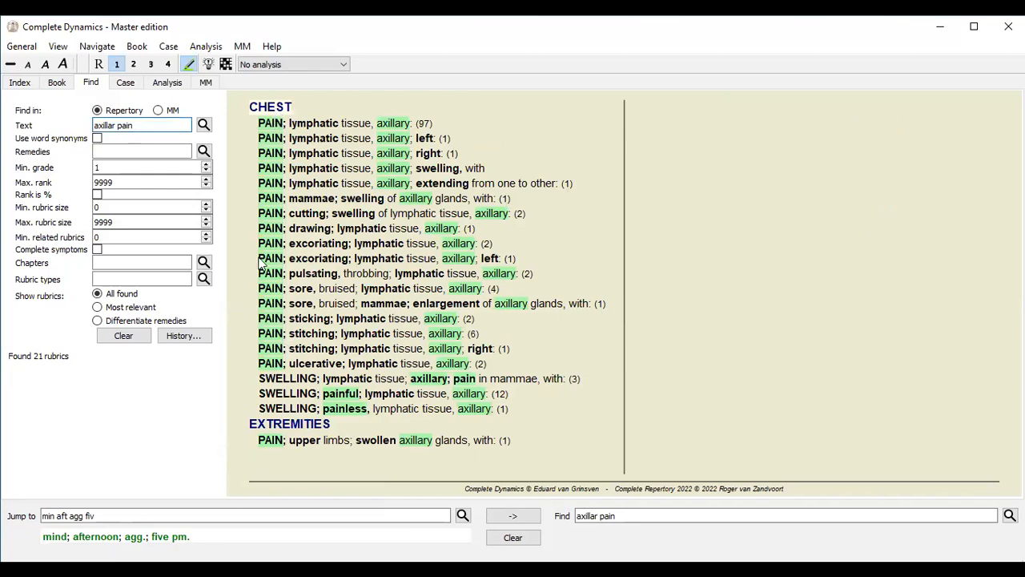
{"action": "left_click", "coordinate": [20, 83]}
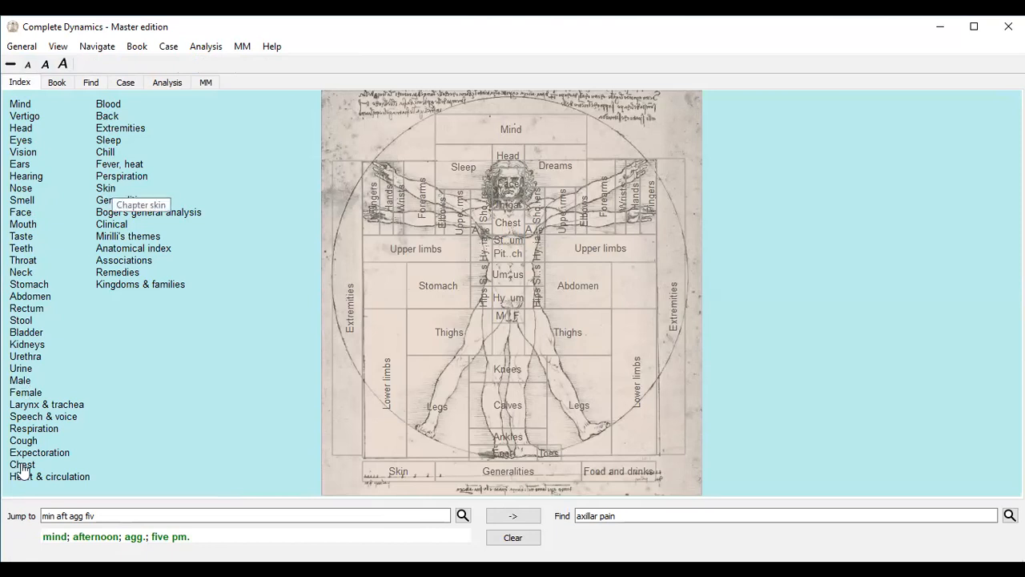
{"action": "left_click", "coordinate": [91, 83]}
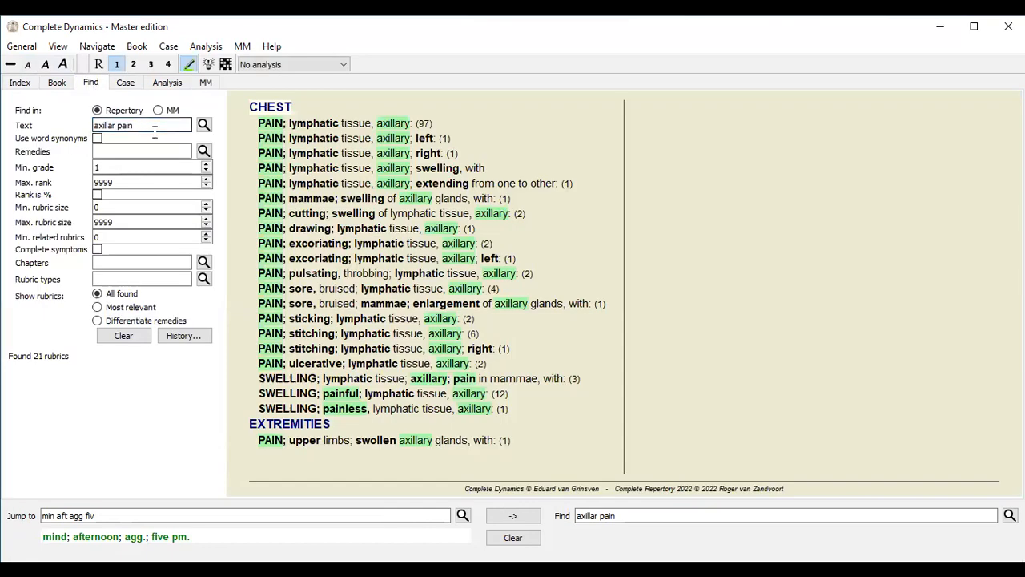
- Add the Chest rubrics "Pain; lymphatic tissue, axillary" and its "right" subrubric to the analysis
{"action": "right_click", "coordinate": [326, 121]}
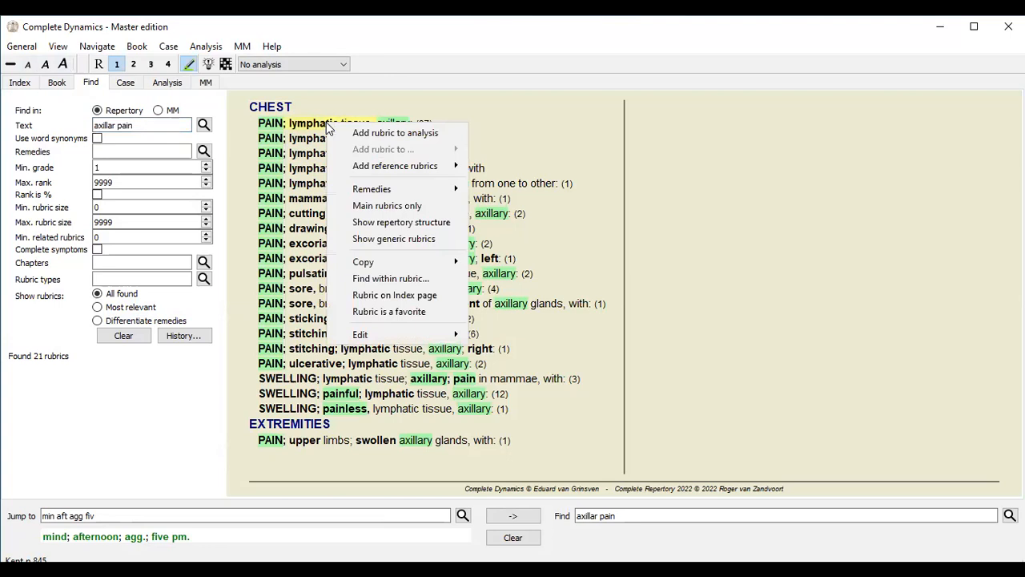
{"action": "left_click", "coordinate": [349, 132]}
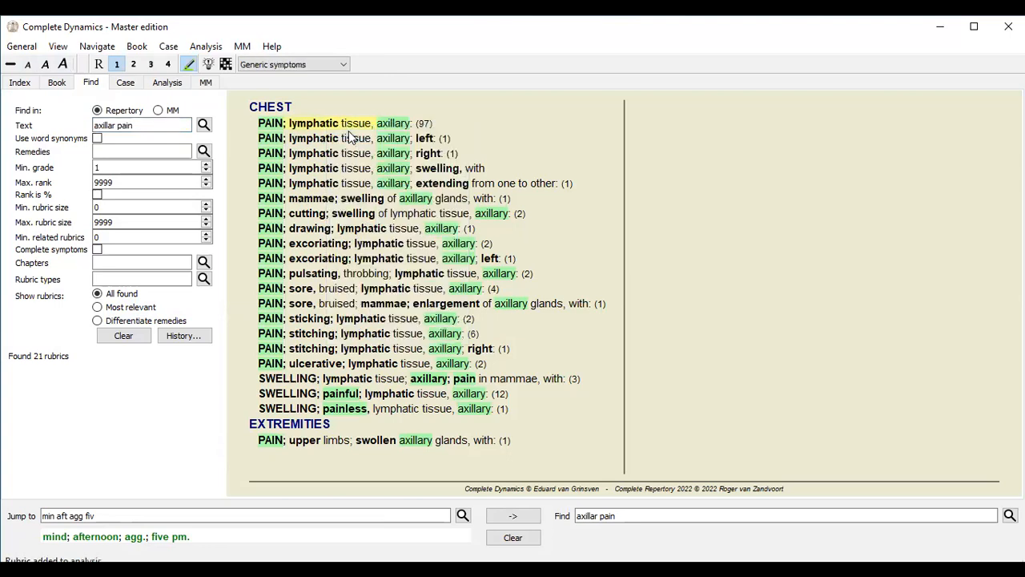
{"action": "right_click", "coordinate": [360, 158]}
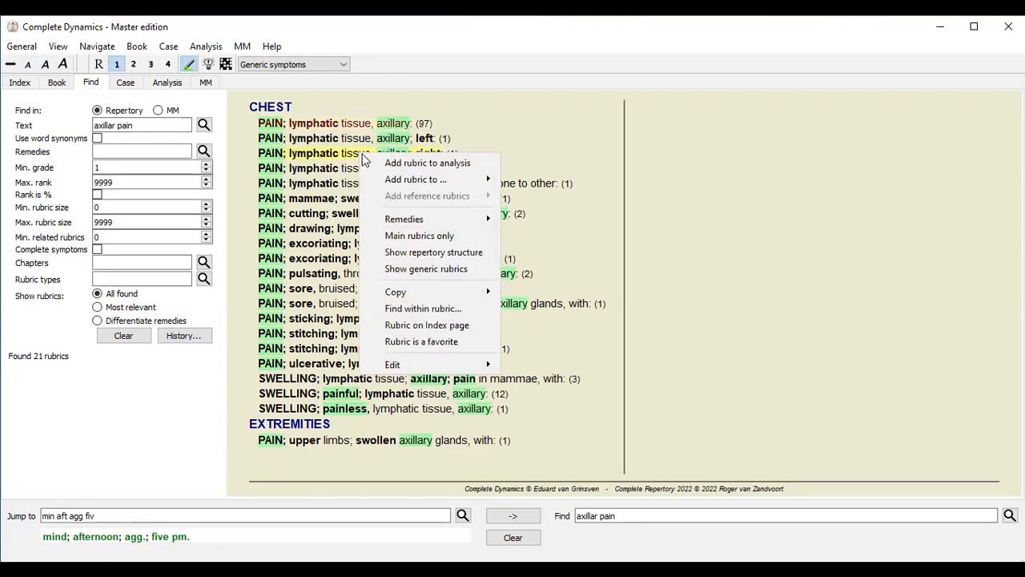
{"action": "left_click", "coordinate": [373, 161]}
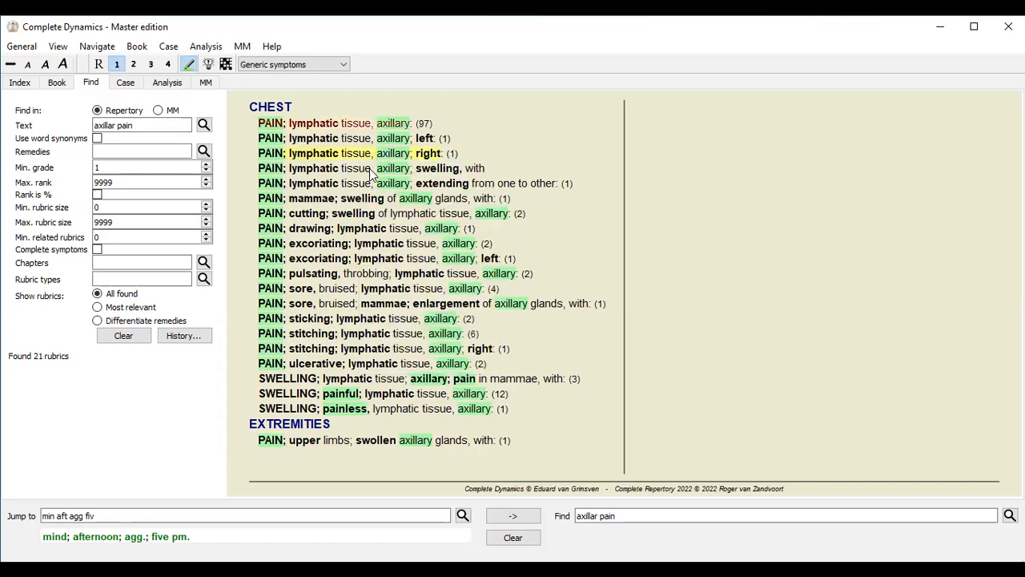
- Follow the reference under axillary pain "swelling, with" and add "Swelling; painful; lymphatic tissue, axillary" to the analysis
{"action": "left_click", "coordinate": [371, 173]}
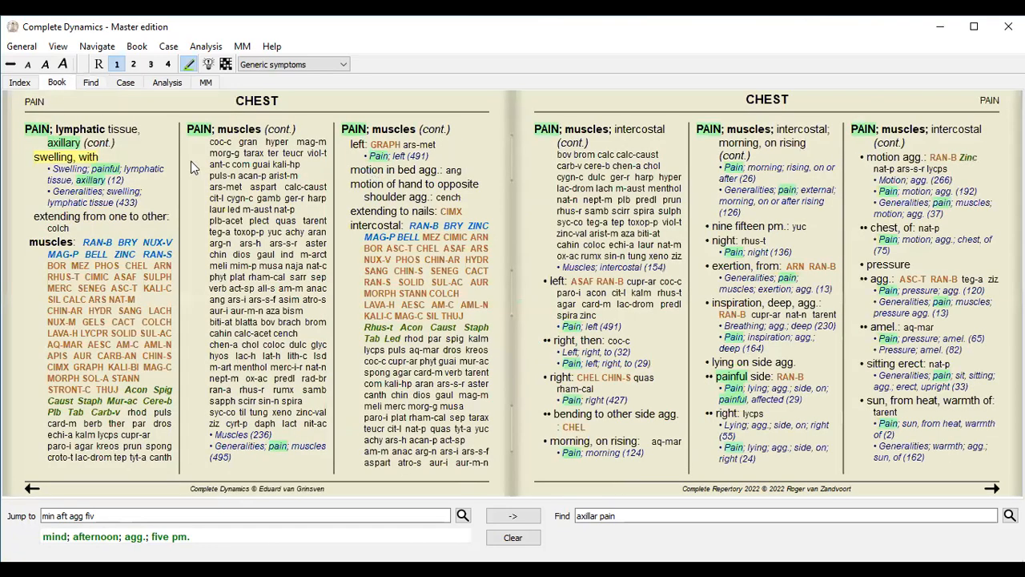
{"action": "left_click", "coordinate": [101, 173]}
{"action": "right_click", "coordinate": [82, 145]}
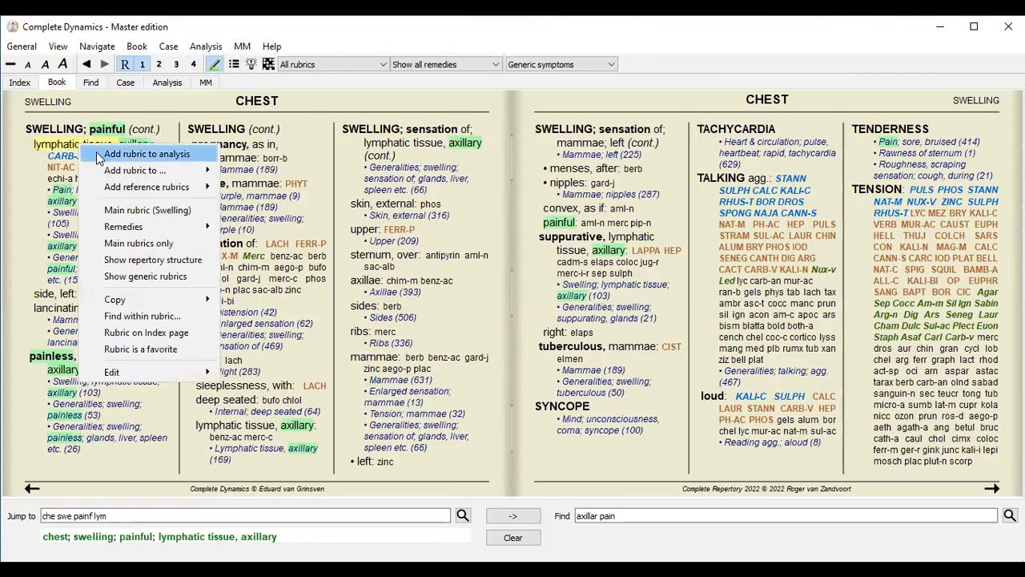
{"action": "left_click", "coordinate": [99, 154]}
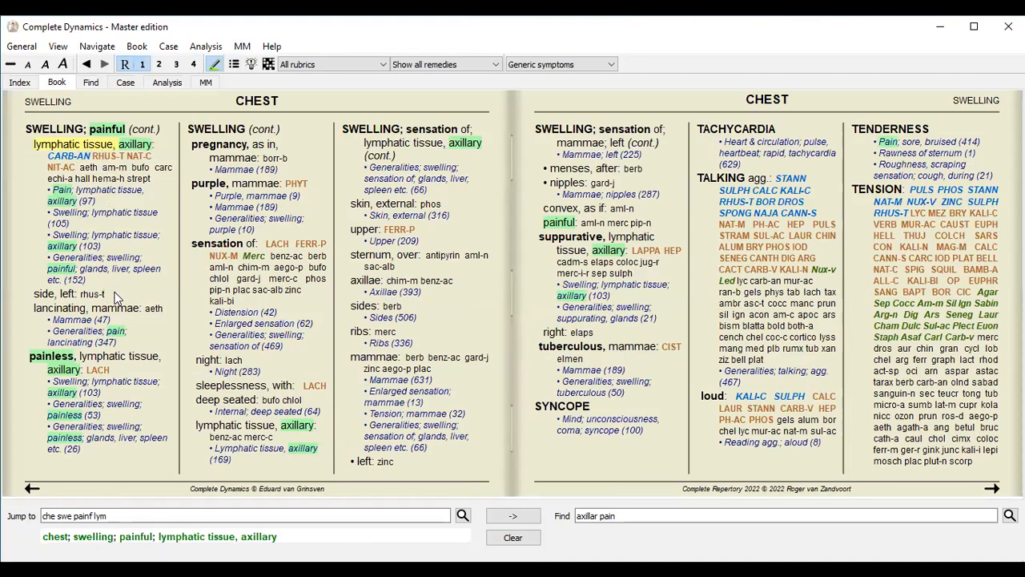
- Follow the cross-reference to the Chest rubric "Swelling; lymphatic tissue" and add it to the analysis
{"action": "left_click", "coordinate": [107, 211]}
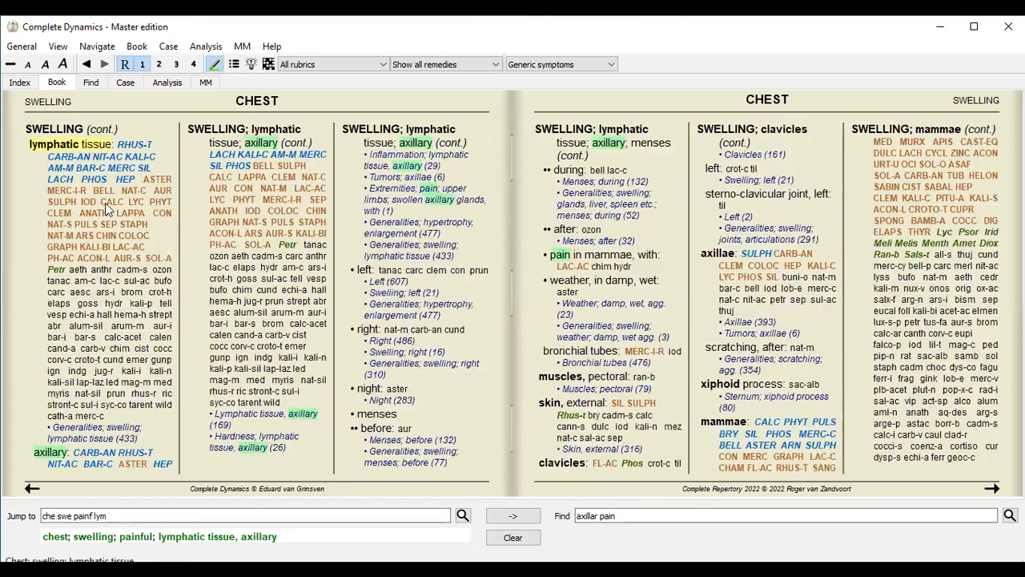
{"action": "right_click", "coordinate": [98, 156]}
{"action": "left_click", "coordinate": [128, 155]}
- From the axillary pain "right" rubric, follow the nearby reference to the Generalities rubric "Swelling; lymphatic tissue"
{"action": "left_click", "coordinate": [93, 82]}
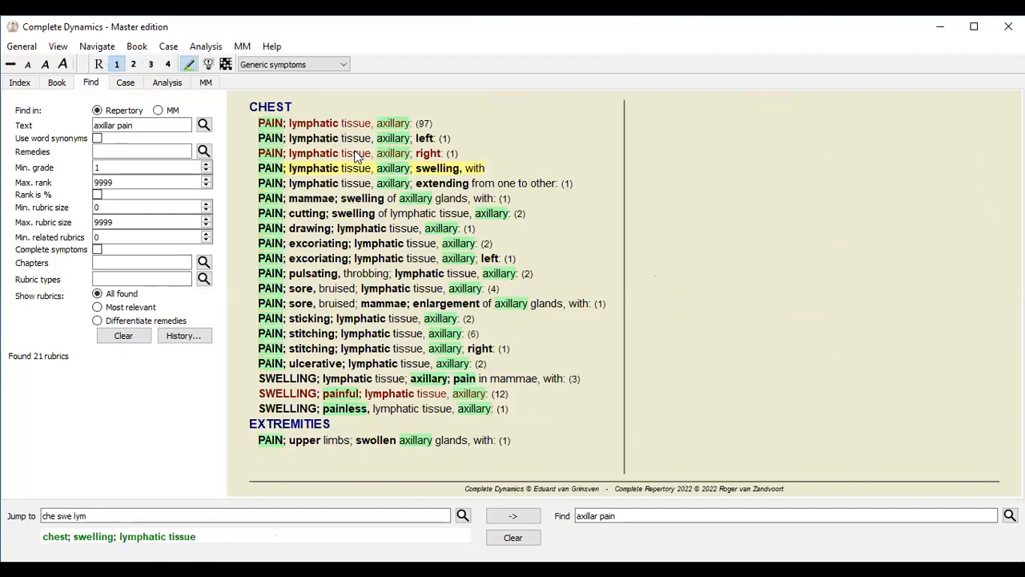
{"action": "left_click", "coordinate": [354, 153]}
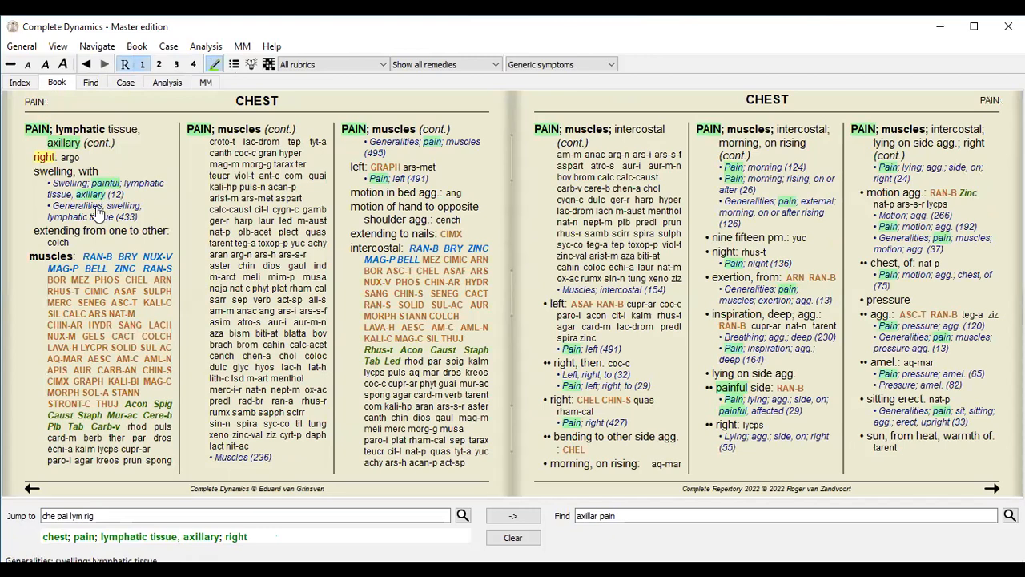
{"action": "left_click", "coordinate": [96, 213]}
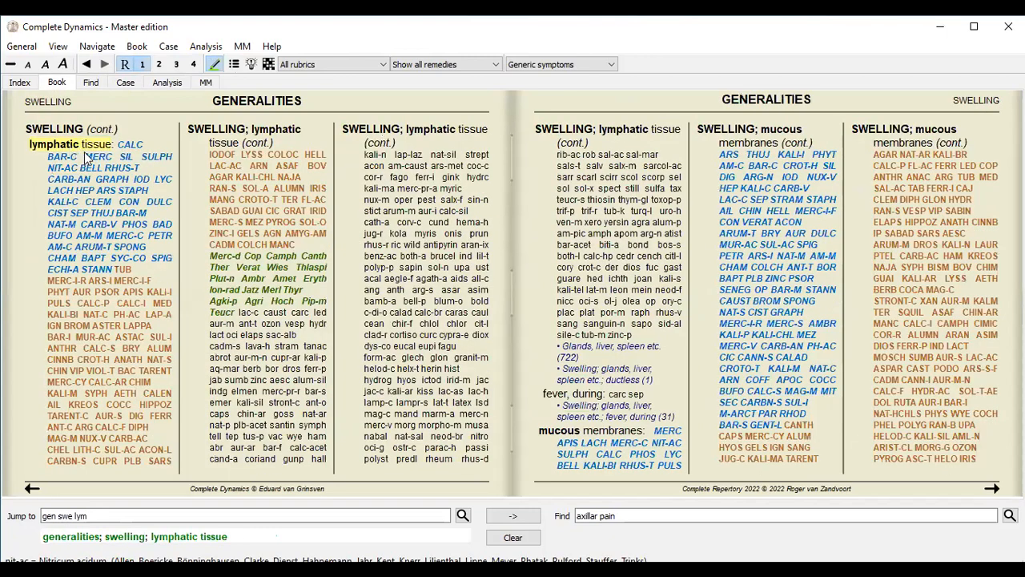
- From axillary pain "swelling, with", follow the references through painful axillary swelling to the Chest rubric "Swelling; lymphatic tissue; axillary"
{"action": "left_click", "coordinate": [90, 82]}
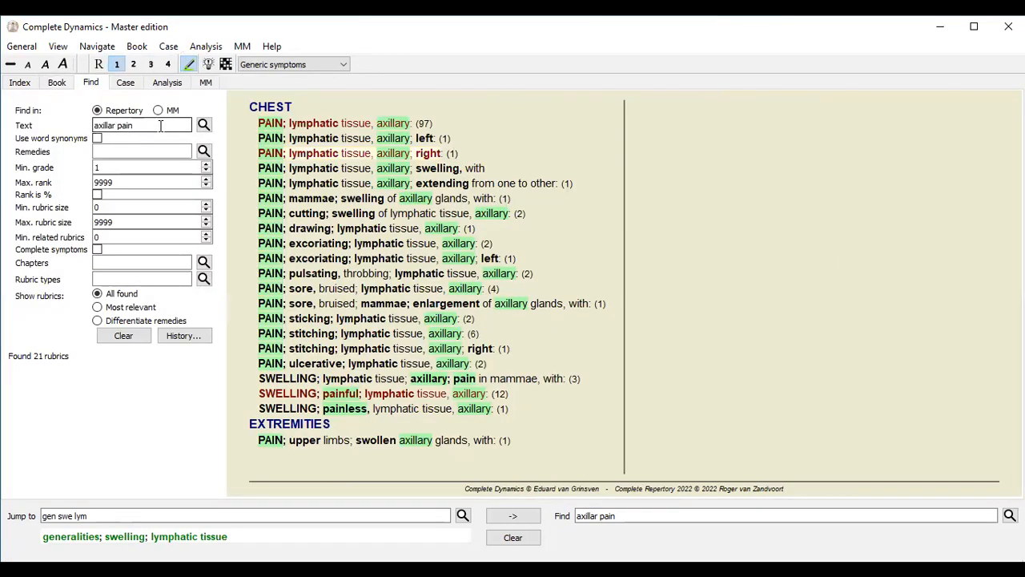
{"action": "left_click", "coordinate": [343, 170]}
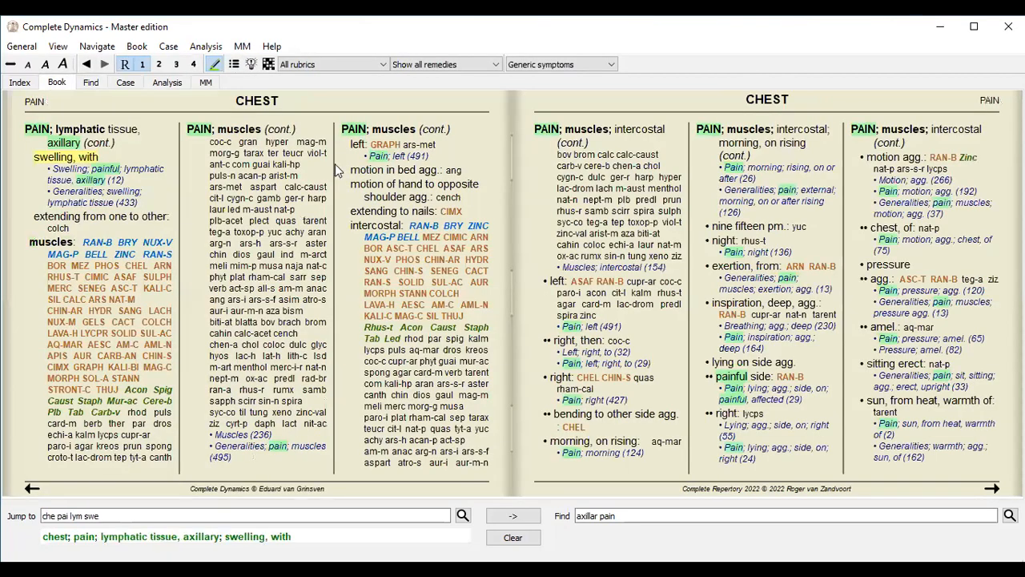
{"action": "left_click", "coordinate": [110, 178]}
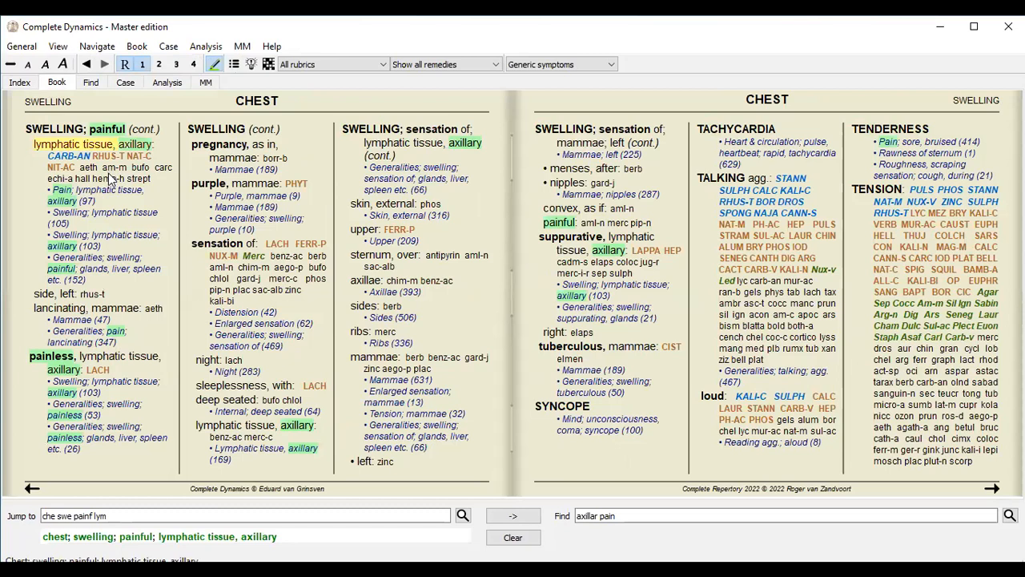
{"action": "left_click", "coordinate": [114, 240]}
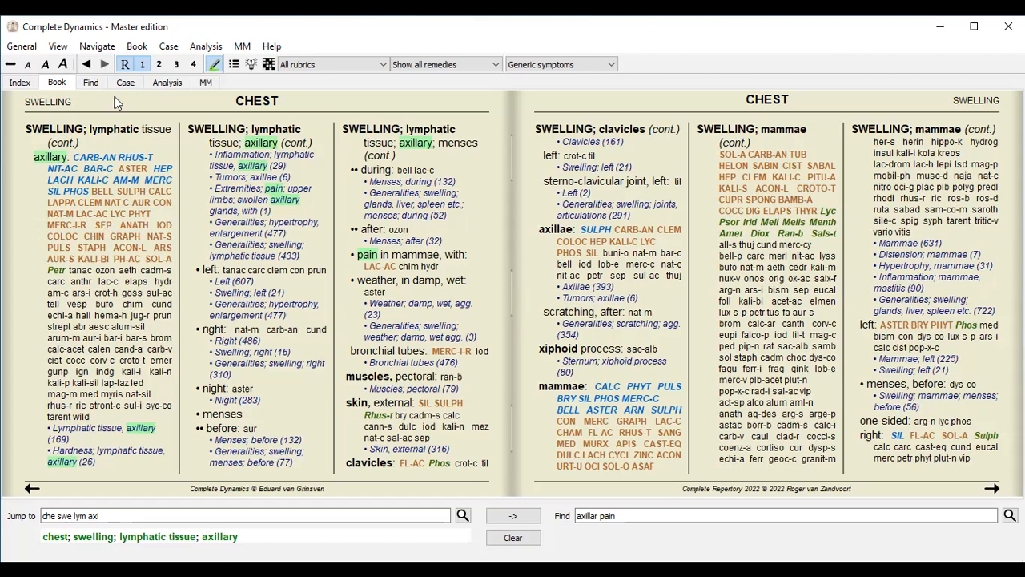
- Search the repertory for "mild" and add the Mind rubric "Mildness" to the analysis
{"action": "left_click", "coordinate": [93, 85]}
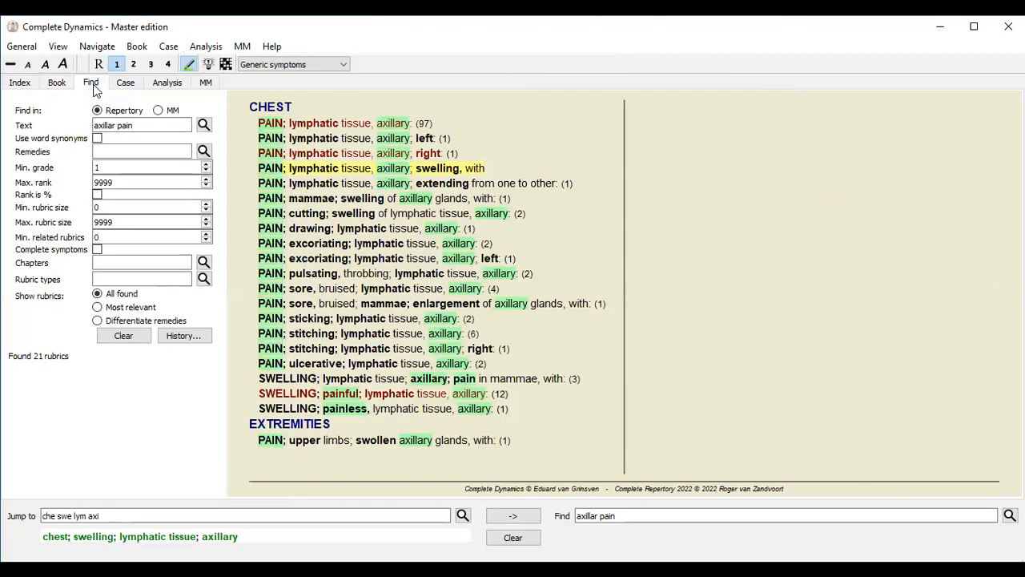
{"action": "key", "text": "BackSpace"}
{"action": "key", "text": "BackSpace"}
{"action": "key", "text": "BackSpace"}
{"action": "key", "text": "BackSpace"}
{"action": "key", "text": "BackSpace"}
{"action": "key", "text": "BackSpace"}
{"action": "key", "text": "BackSpace"}
{"action": "key", "text": "BackSpace"}
{"action": "key", "text": "BackSpace"}
{"action": "key", "text": "BackSpace"}
{"action": "key", "text": "BackSpace"}
{"action": "key", "text": "BackSpace"}
{"action": "key", "text": "BackSpace"}
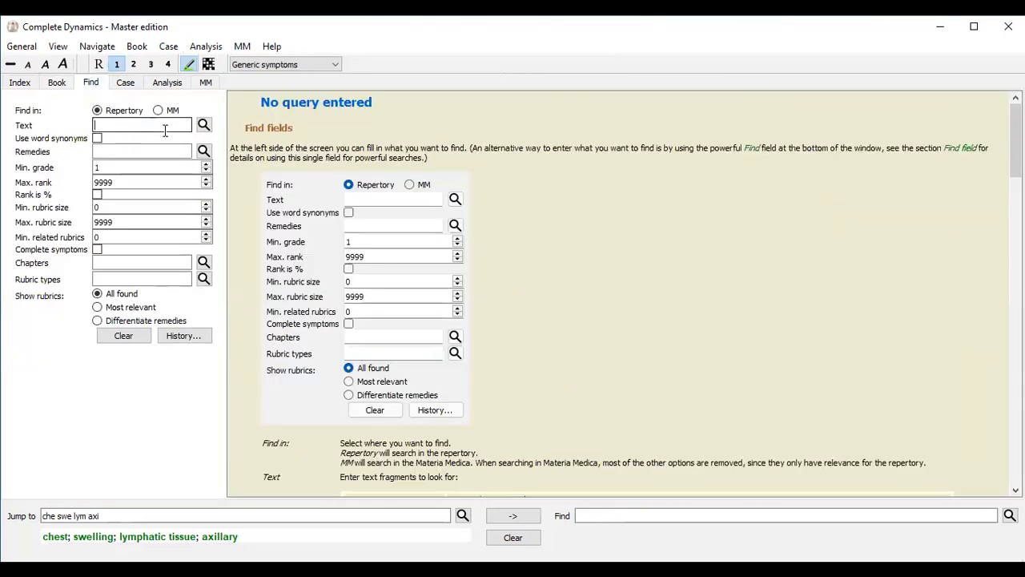
{"action": "type", "text": "mild"}
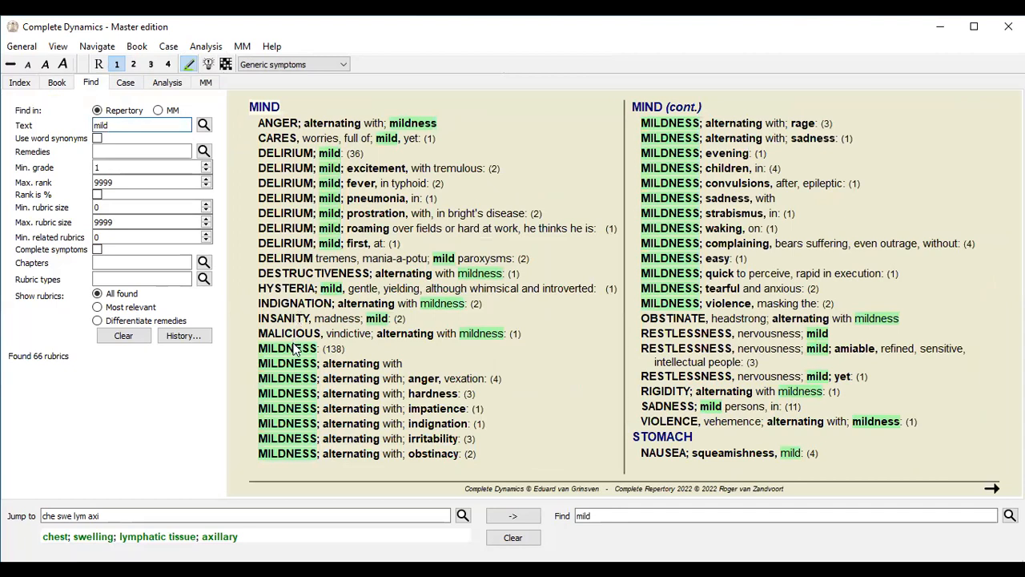
{"action": "right_click", "coordinate": [294, 347]}
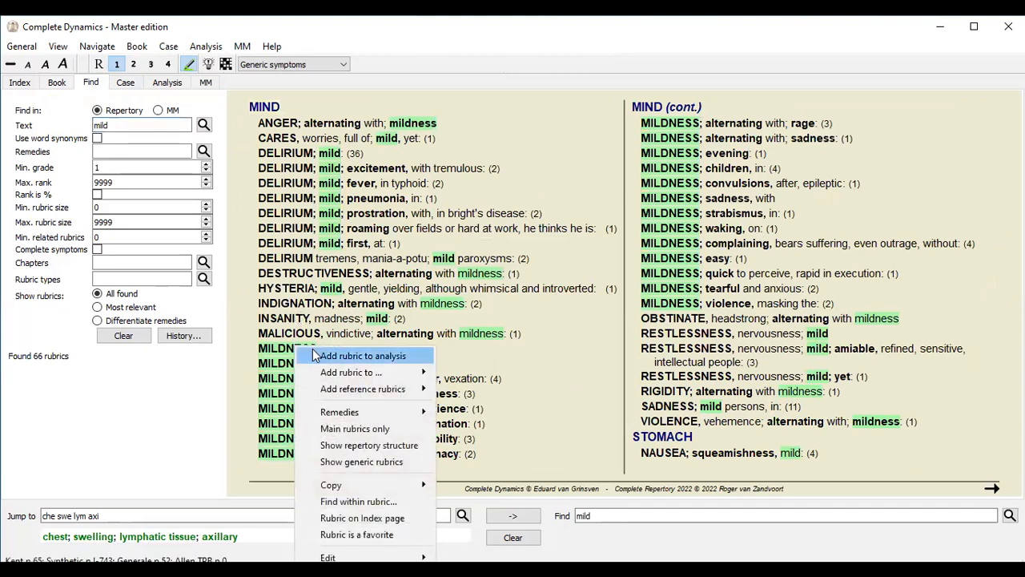
{"action": "left_click", "coordinate": [314, 354]}
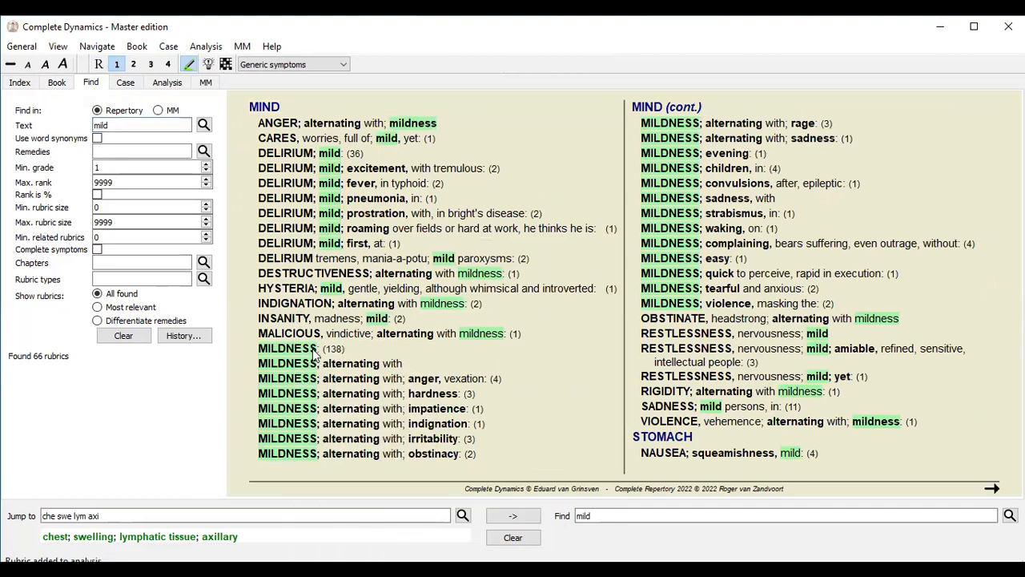
- Search the repertory for "weeping tearful" and add the Mind rubric "Weeping, tearful mood" to the analysis
{"action": "left_click", "coordinate": [130, 124]}
{"action": "key", "text": "BackSpace"}
{"action": "key", "text": "BackSpace"}
{"action": "key", "text": "BackSpace"}
{"action": "key", "text": "BackSpace"}
{"action": "key", "text": "BackSpace"}
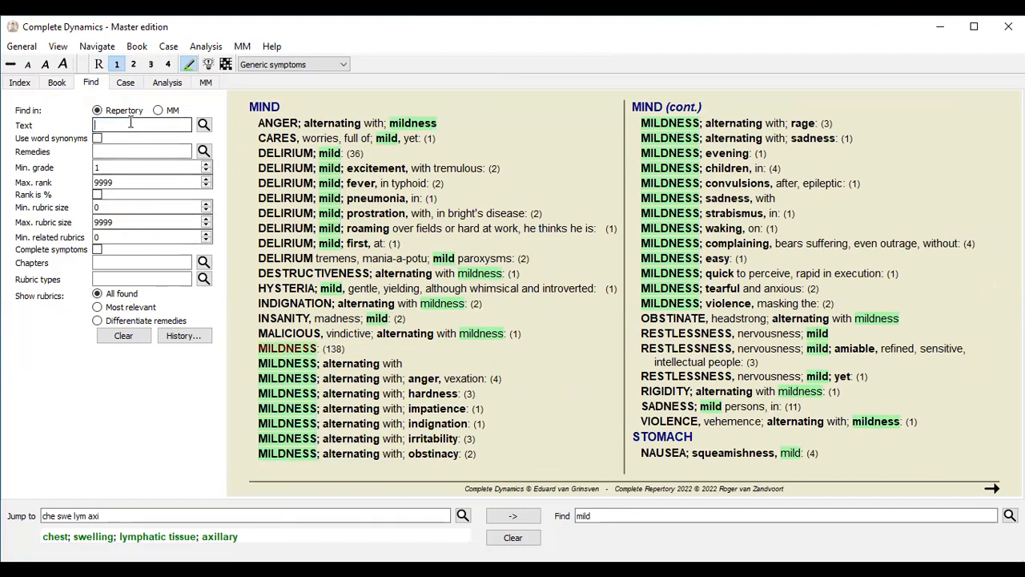
{"action": "type", "text": "weep"}
{"action": "key", "text": "BackSpace"}
{"action": "type", "text": "ping tearful"}
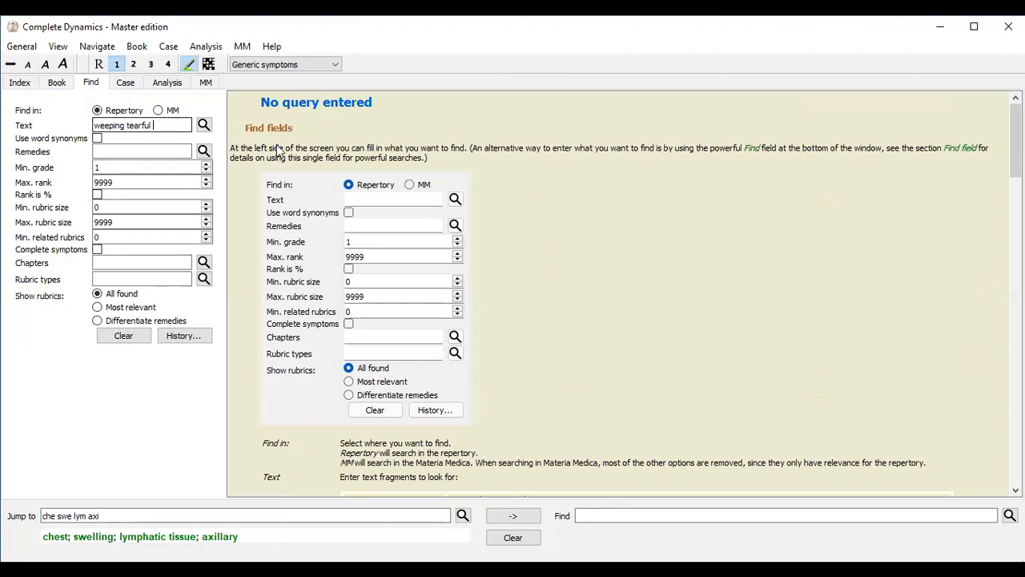
{"action": "key", "text": "Return"}
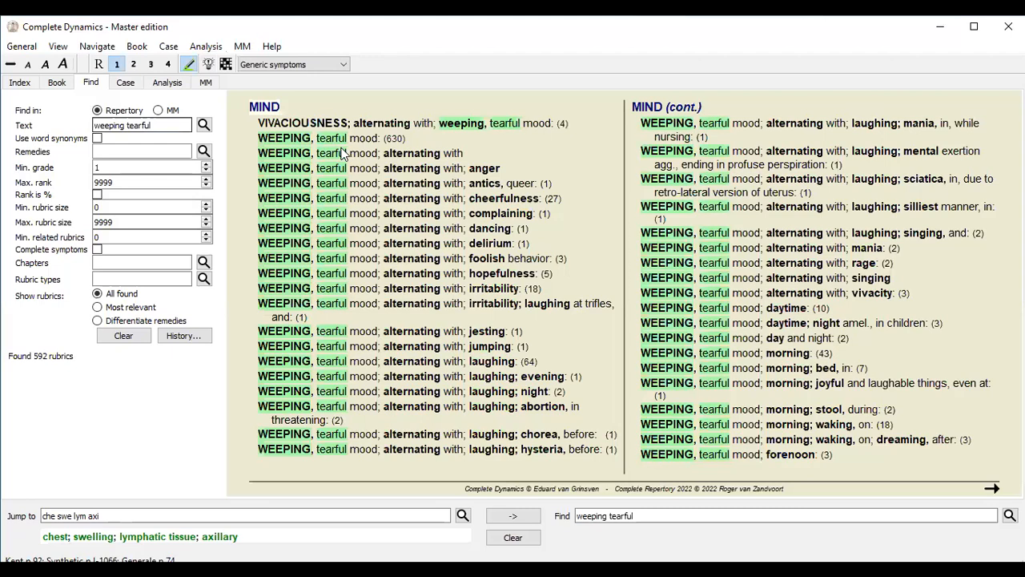
{"action": "double_click", "coordinate": [341, 149]}
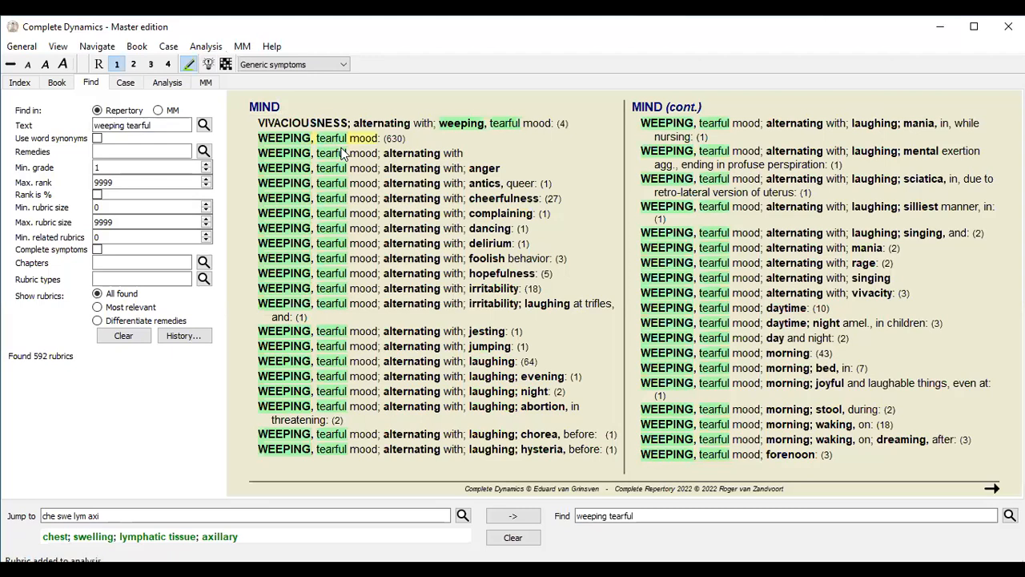
- Narrow the search to "weeping tearful consol" and add "Weeping, tearful mood; consolation; amel." to the analysis
{"action": "left_click", "coordinate": [162, 124]}
{"action": "type", "text": "co"}
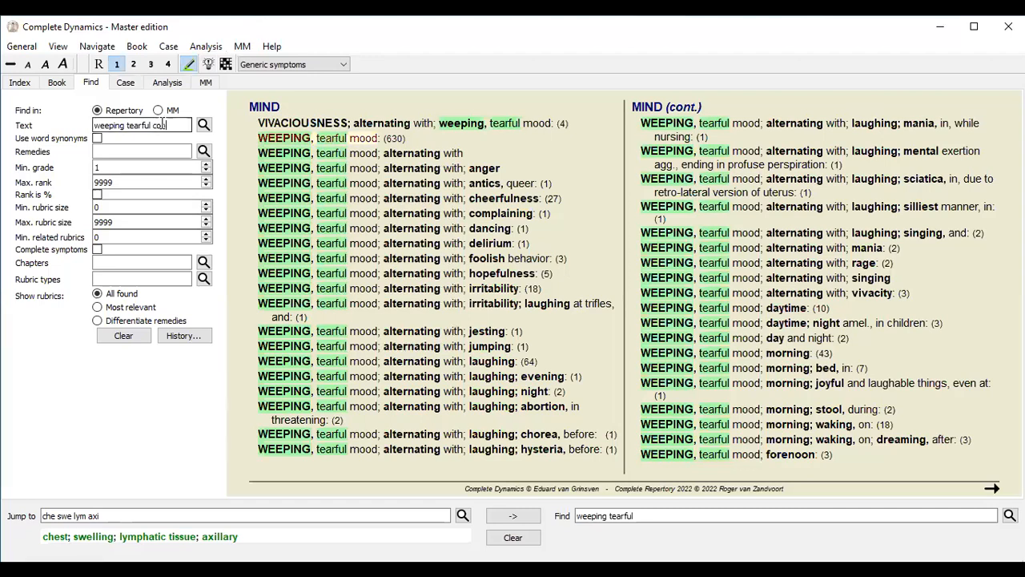
{"action": "type", "text": "nsol"}
{"action": "right_click", "coordinate": [402, 183]}
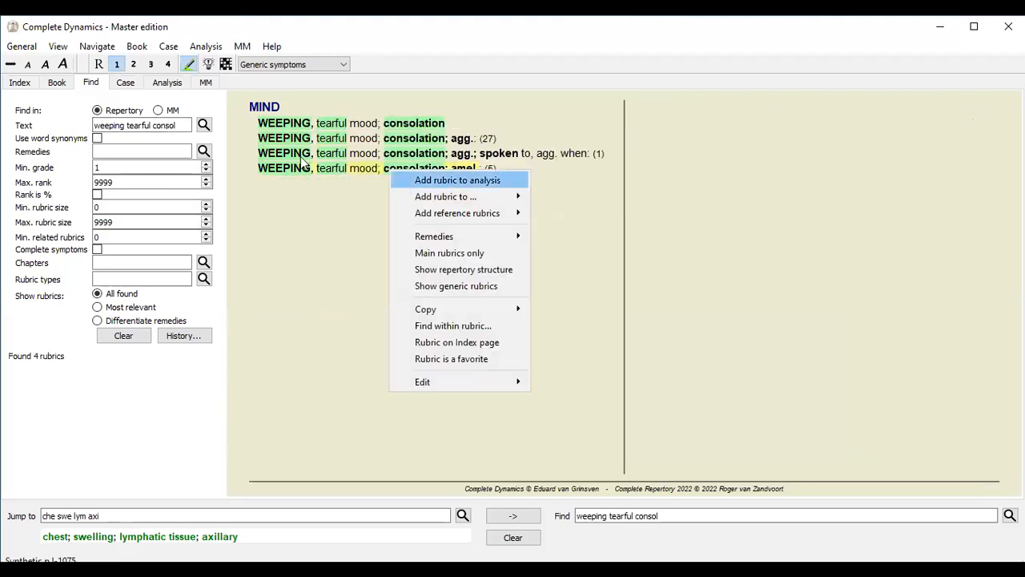
- Search the repertory for "mind consolation amel" and add the rubric "Consolation, sympathy; amel." to the analysis
{"action": "left_click", "coordinate": [188, 126]}
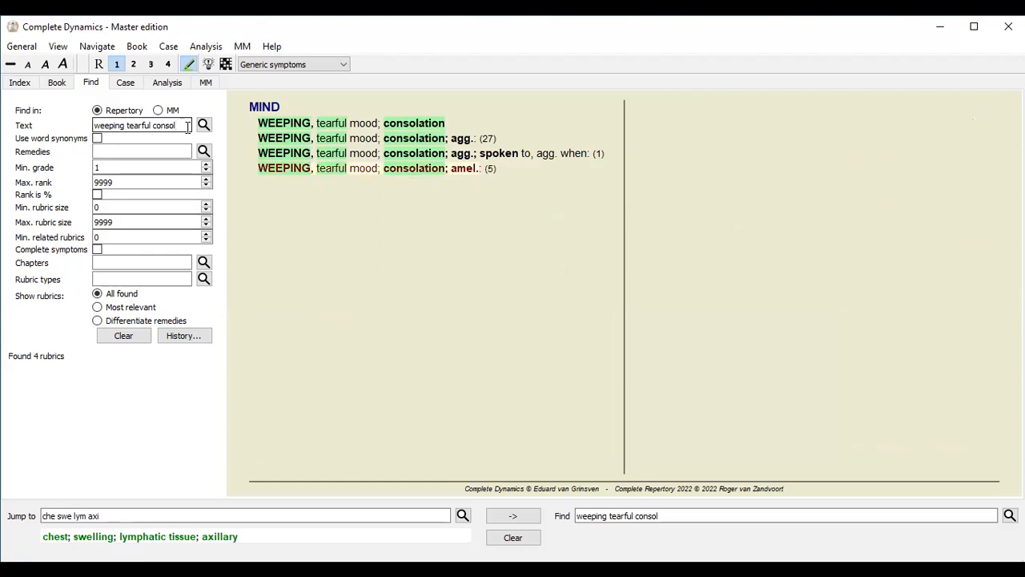
{"action": "key", "text": "BackSpace"}
{"action": "key", "text": "BackSpace"}
{"action": "key", "text": "BackSpace"}
{"action": "key", "text": "BackSpace"}
{"action": "key", "text": "BackSpace"}
{"action": "key", "text": "BackSpace"}
{"action": "key", "text": "BackSpace"}
{"action": "key", "text": "BackSpace"}
{"action": "key", "text": "BackSpace"}
{"action": "key", "text": "BackSpace"}
{"action": "key", "text": "BackSpace"}
{"action": "key", "text": "BackSpace"}
{"action": "key", "text": "BackSpace"}
{"action": "key", "text": "BackSpace"}
{"action": "key", "text": "BackSpace"}
{"action": "key", "text": "BackSpace"}
{"action": "key", "text": "BackSpace"}
{"action": "key", "text": "BackSpace"}
{"action": "key", "text": "BackSpace"}
{"action": "key", "text": "BackSpace"}
{"action": "type", "text": "mind consolation"}
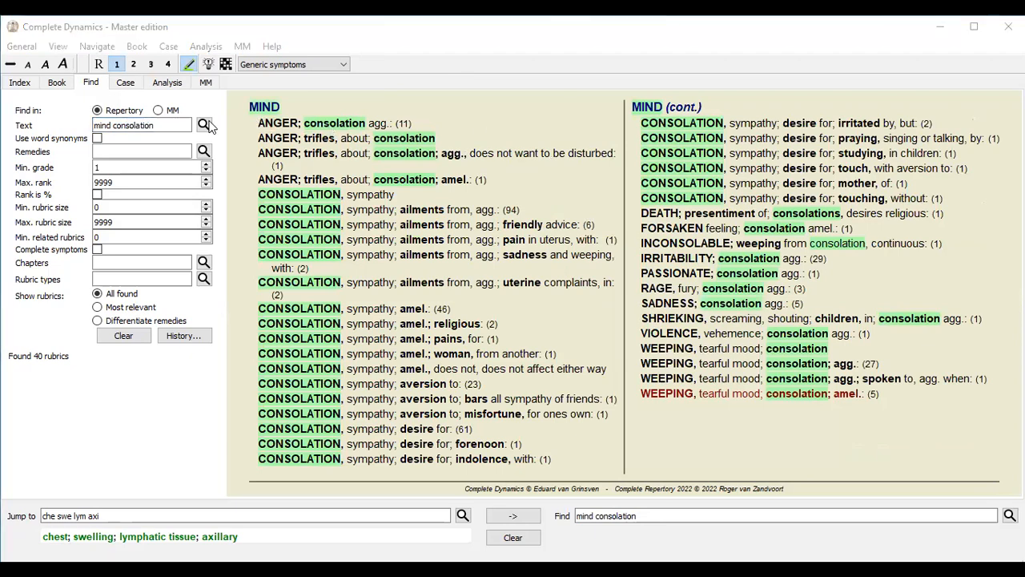
{"action": "left_click", "coordinate": [166, 125]}
{"action": "type", "text": "amel"}
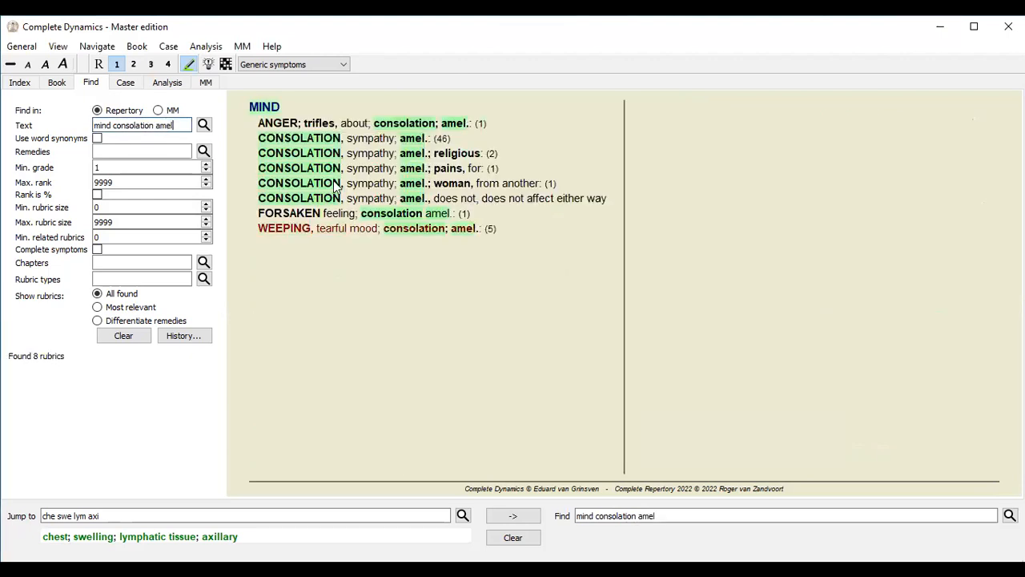
{"action": "right_click", "coordinate": [365, 142]}
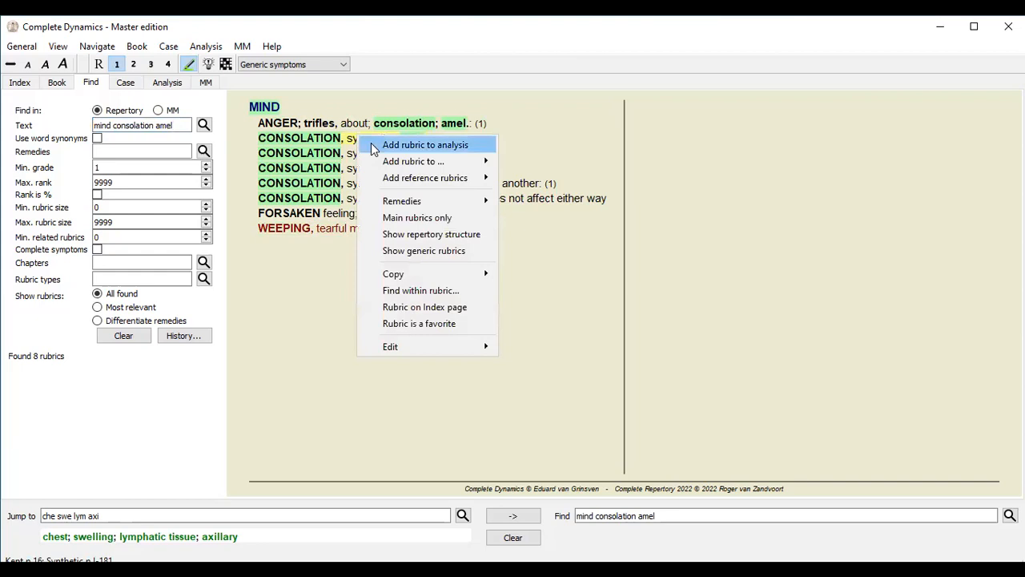
- Replace the repertory search text with "mouth dry thirstl" to find rubrics on a dry mouth without thirst
{"action": "left_click", "coordinate": [185, 122]}
{"action": "key", "text": "BackSpace"}
{"action": "key", "text": "BackSpace"}
{"action": "key", "text": "BackSpace"}
{"action": "key", "text": "BackSpace"}
{"action": "key", "text": "BackSpace"}
{"action": "key", "text": "BackSpace"}
{"action": "key", "text": "BackSpace"}
{"action": "key", "text": "BackSpace"}
{"action": "key", "text": "BackSpace"}
{"action": "key", "text": "BackSpace"}
{"action": "key", "text": "BackSpace"}
{"action": "key", "text": "BackSpace"}
{"action": "key", "text": "BackSpace"}
{"action": "key", "text": "BackSpace"}
{"action": "key", "text": "BackSpace"}
{"action": "key", "text": "BackSpace"}
{"action": "key", "text": "BackSpace"}
{"action": "key", "text": "BackSpace"}
{"action": "key", "text": "BackSpace"}
{"action": "key", "text": "BackSpace"}
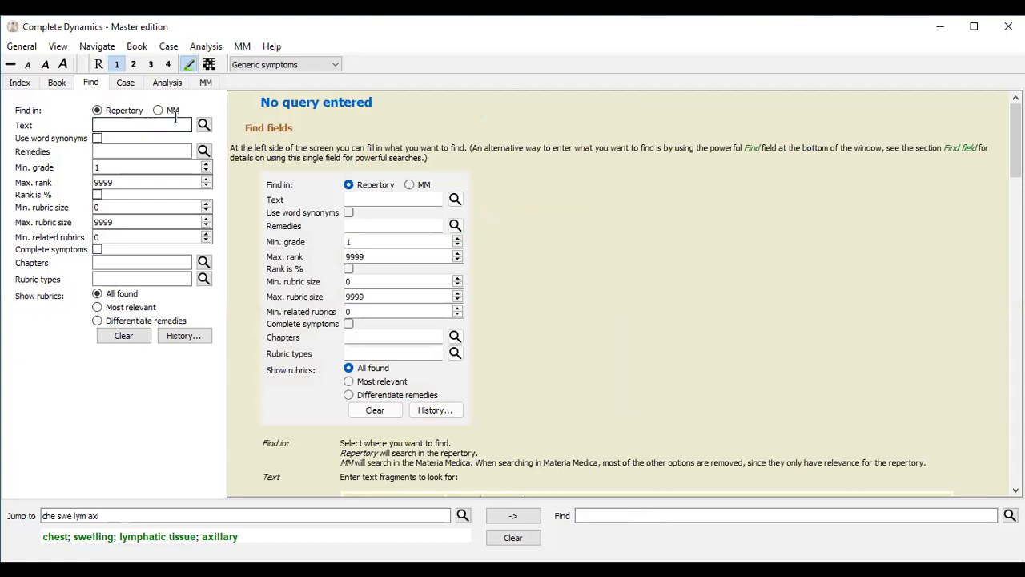
{"action": "type", "text": "mouth dry thristless"}
{"action": "key", "text": "BackSpace"}
{"action": "key", "text": "BackSpace"}
{"action": "key", "text": "BackSpace"}
{"action": "key", "text": "BackSpace"}
{"action": "key", "text": "BackSpace"}
{"action": "key", "text": "BackSpace"}
{"action": "key", "text": "BackSpace"}
{"action": "key", "text": "BackSpace"}
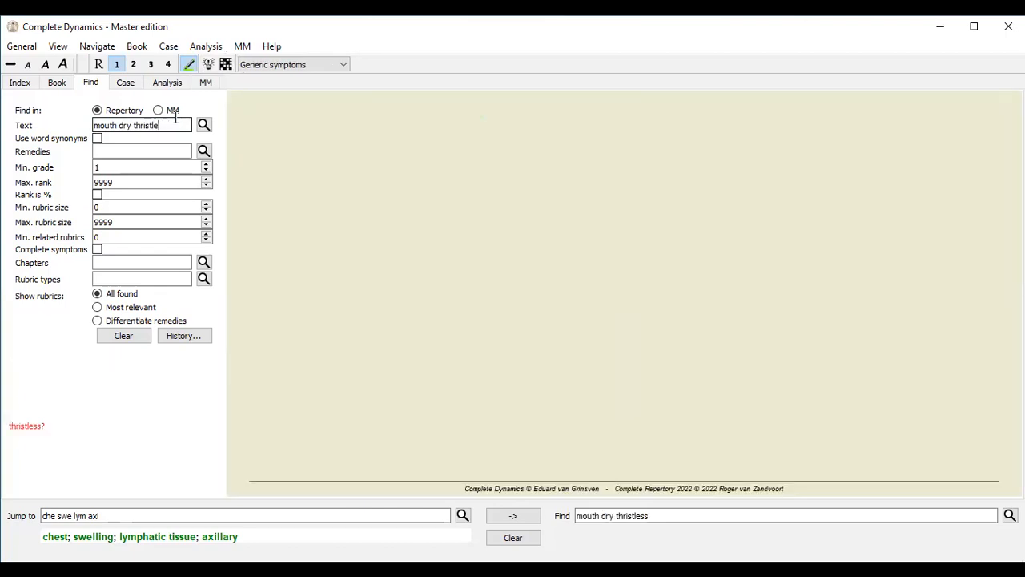
{"action": "key", "text": "BackSpace"}
{"action": "type", "text": "irstl"}
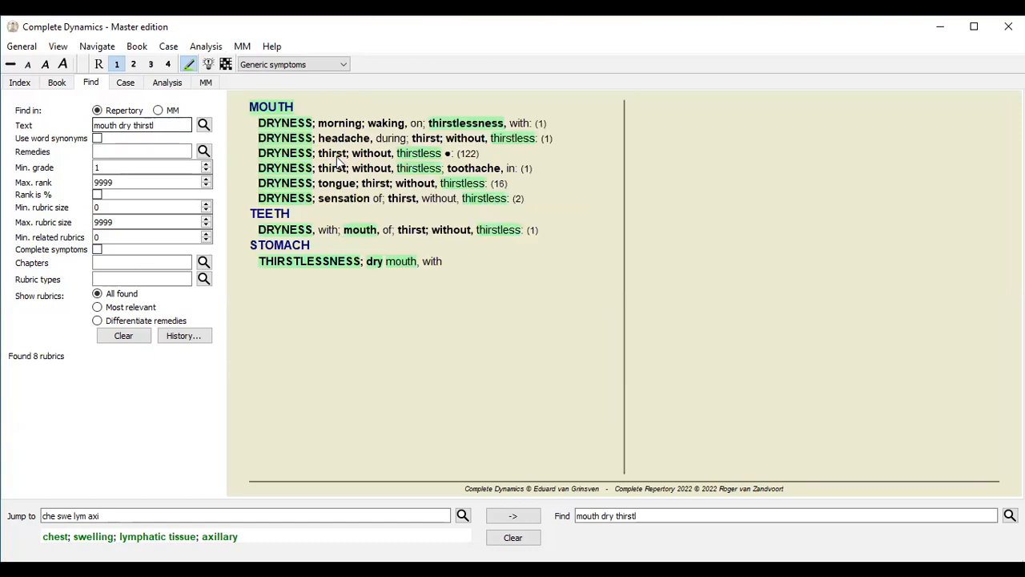
- Add the Mouth rubric "Dryness; thirst; without, thirstless" to the analysis
{"action": "right_click", "coordinate": [390, 153]}
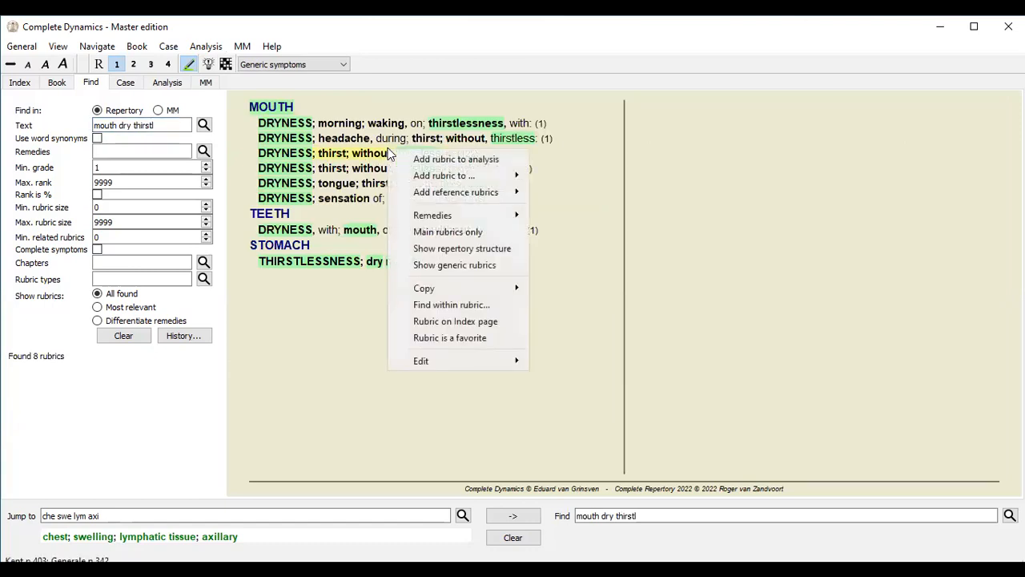
{"action": "left_click", "coordinate": [405, 160]}
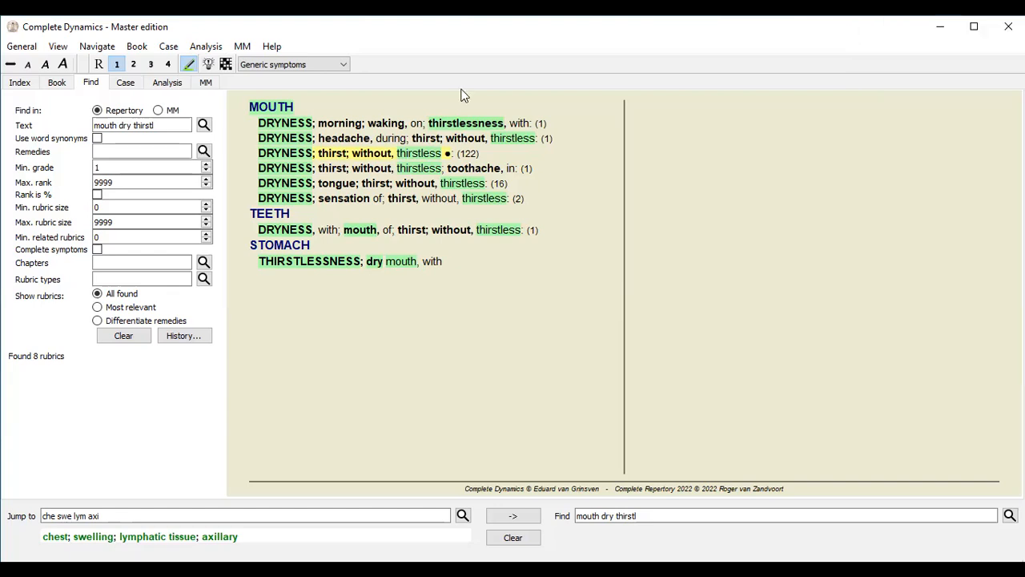
{"action": "right_click", "coordinate": [373, 158]}
{"action": "left_click", "coordinate": [391, 164]}
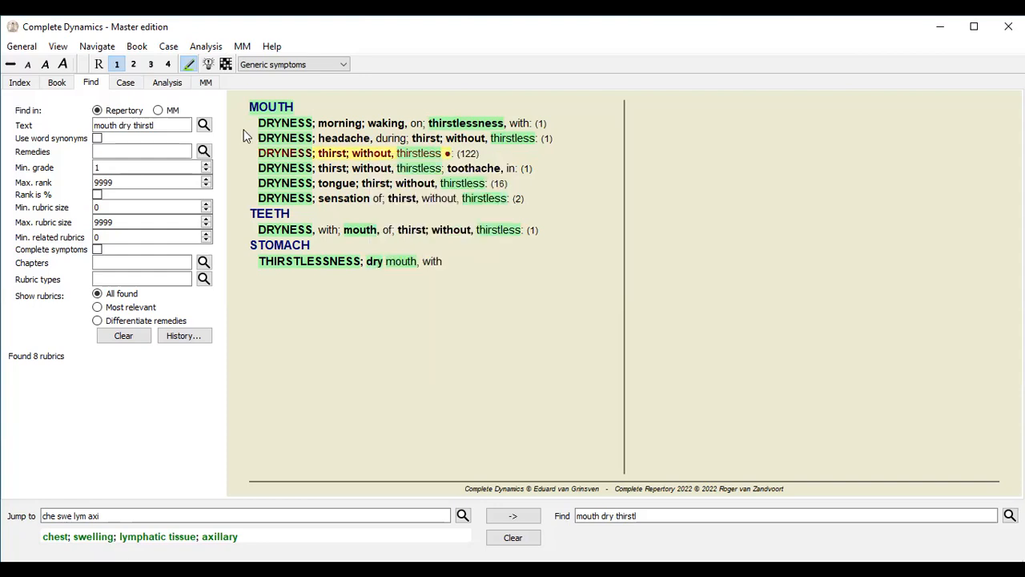
- Search the repertory for "oil food agg" and add the Generalities rubric "Food and drinks; oil; agg." to the analysis
{"action": "key", "text": "BackSpace"}
{"action": "key", "text": "BackSpace"}
{"action": "key", "text": "BackSpace"}
{"action": "key", "text": "BackSpace"}
{"action": "key", "text": "BackSpace"}
{"action": "key", "text": "BackSpace"}
{"action": "key", "text": "BackSpace"}
{"action": "key", "text": "BackSpace"}
{"action": "key", "text": "BackSpace"}
{"action": "key", "text": "BackSpace"}
{"action": "key", "text": "BackSpace"}
{"action": "key", "text": "BackSpace"}
{"action": "key", "text": "BackSpace"}
{"action": "key", "text": "BackSpace"}
{"action": "key", "text": "BackSpace"}
{"action": "key", "text": "BackSpace"}
{"action": "key", "text": "BackSpace"}
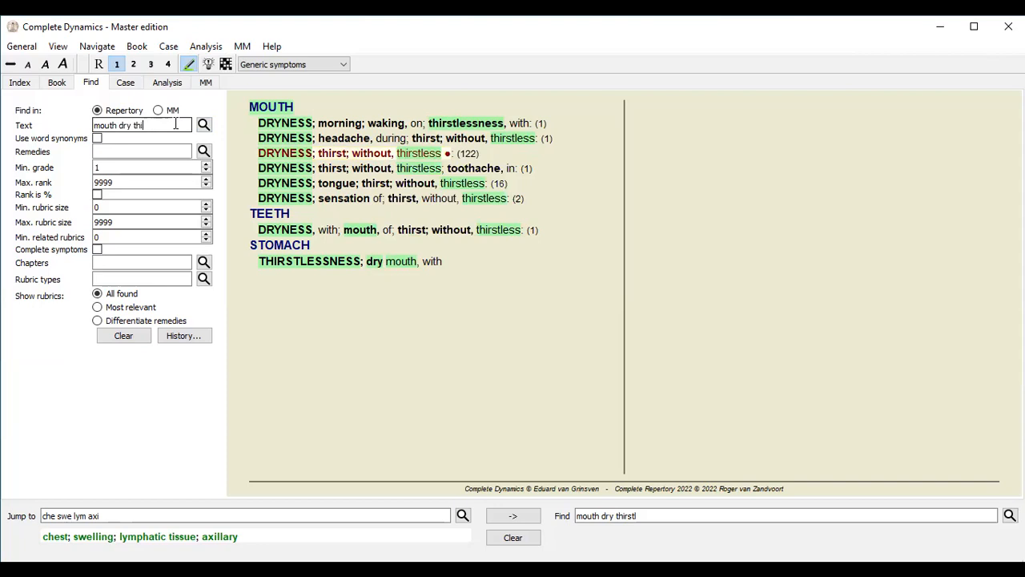
{"action": "type", "text": "oil food agg"}
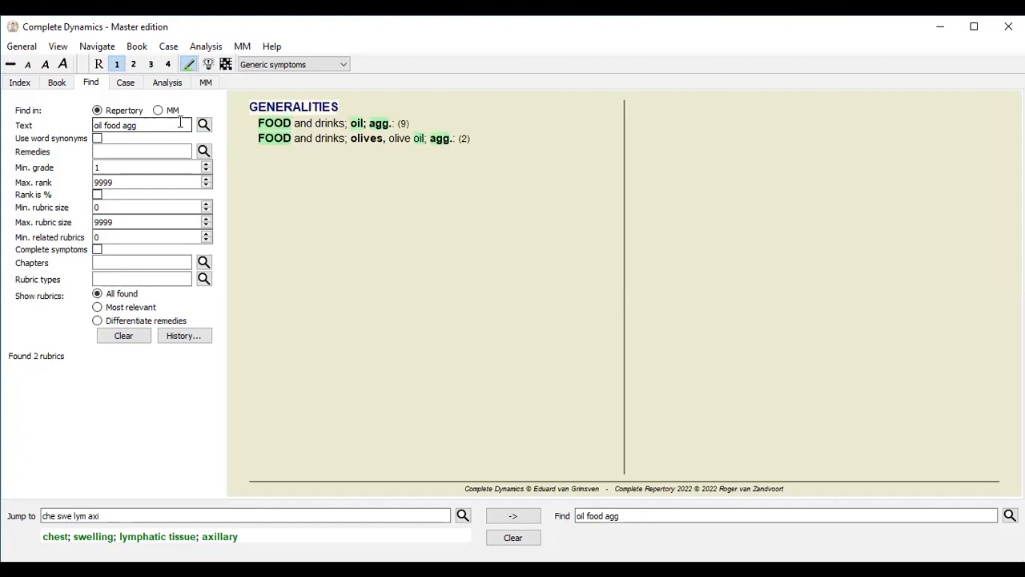
{"action": "right_click", "coordinate": [333, 128]}
{"action": "left_click", "coordinate": [344, 132]}
- Try to search the repertory for "faty food"
{"action": "left_click", "coordinate": [139, 125]}
{"action": "type", "text": "oi"}
{"action": "key", "text": "BackSpace"}
{"action": "key", "text": "BackSpace"}
{"action": "type", "text": "faty "}
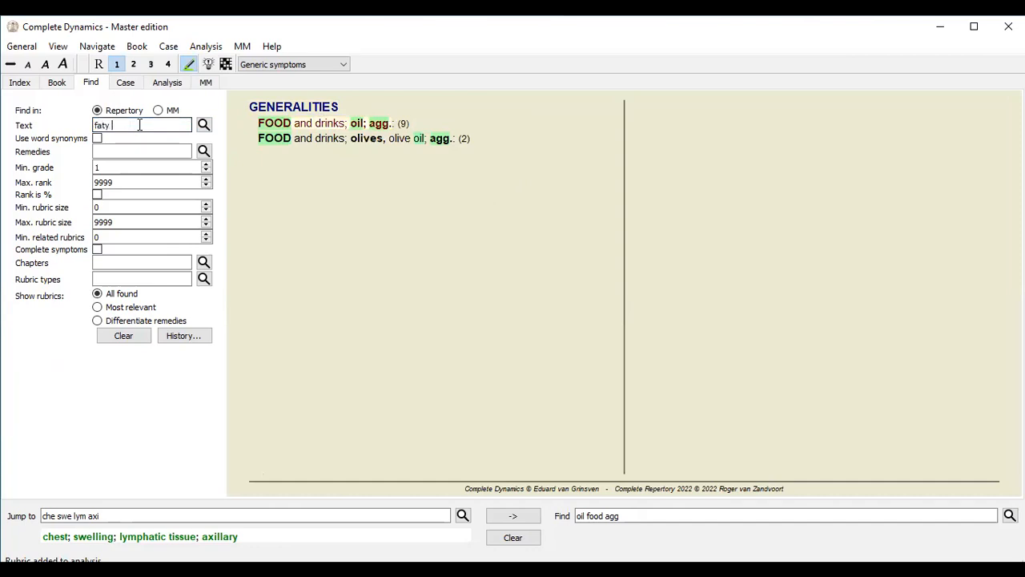
{"action": "type", "text": "food"}
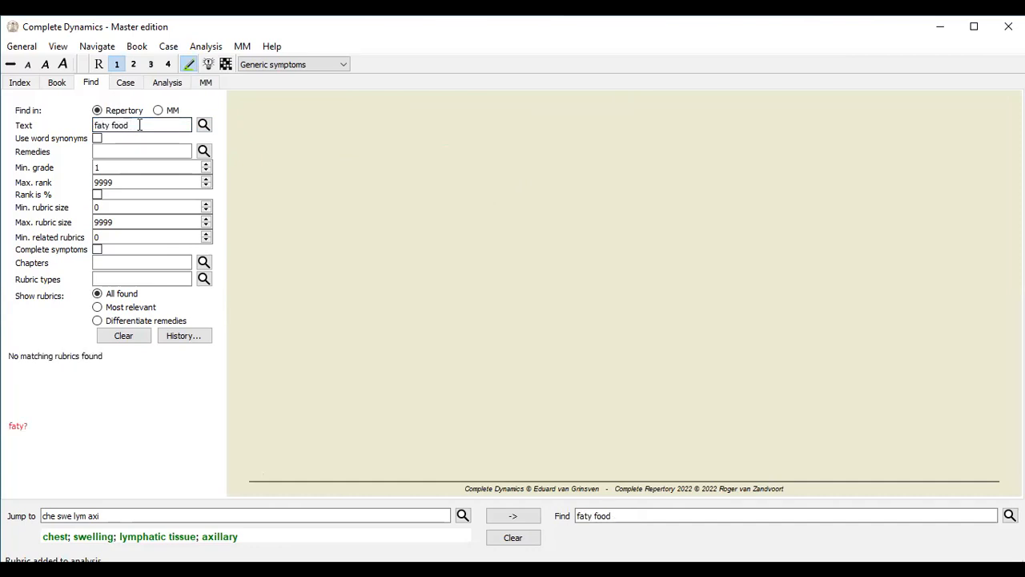
- Search the repertory for "rich food" and add "Food and drinks; fat and rich food; agg." from Generalities to the analysis
{"action": "key", "text": "ctrl+a"}
{"action": "key", "text": "BackSpace"}
{"action": "type", "text": "rich food"}
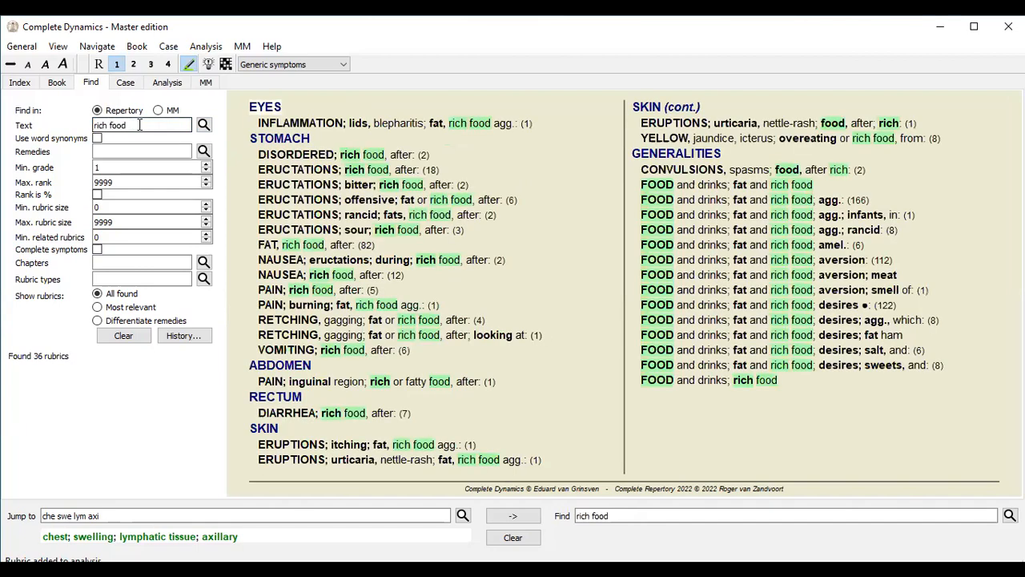
{"action": "right_click", "coordinate": [774, 202]}
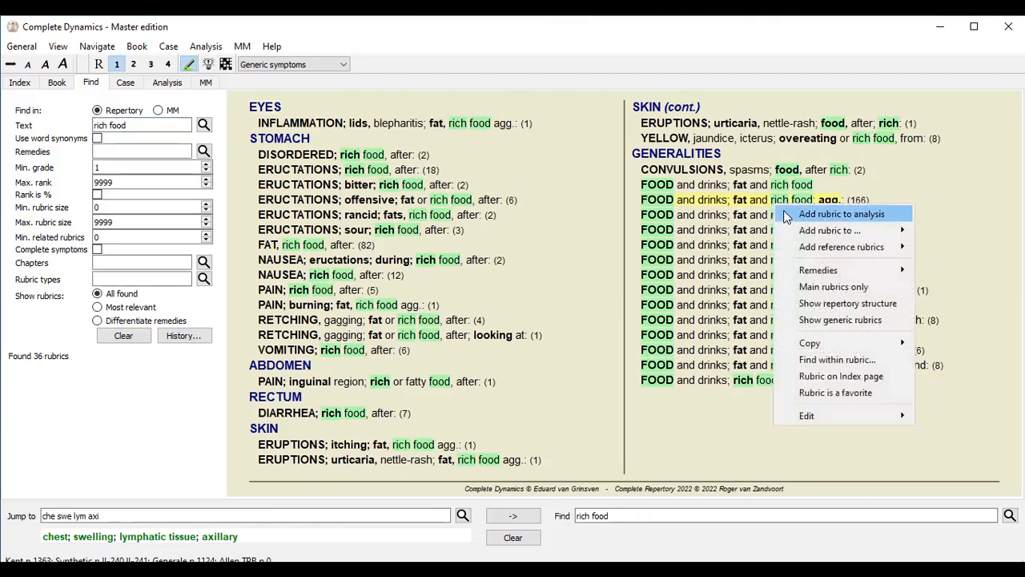
{"action": "left_click", "coordinate": [786, 215]}
- Search the repertory for "open air desire" and add the Generalities rubric "Air; open; desires" to the analysis
{"action": "key", "text": "BackSpace"}
{"action": "key", "text": "BackSpace"}
{"action": "key", "text": "BackSpace"}
{"action": "key", "text": "BackSpace"}
{"action": "key", "text": "BackSpace"}
{"action": "key", "text": "BackSpace"}
{"action": "key", "text": "BackSpace"}
{"action": "key", "text": "BackSpace"}
{"action": "key", "text": "BackSpace"}
{"action": "type", "text": "openai"}
{"action": "key", "text": "BackSpace"}
{"action": "key", "text": "BackSpace"}
{"action": "type", "text": "aie"}
{"action": "key", "text": "BackSpace"}
{"action": "type", "text": "r desire"}
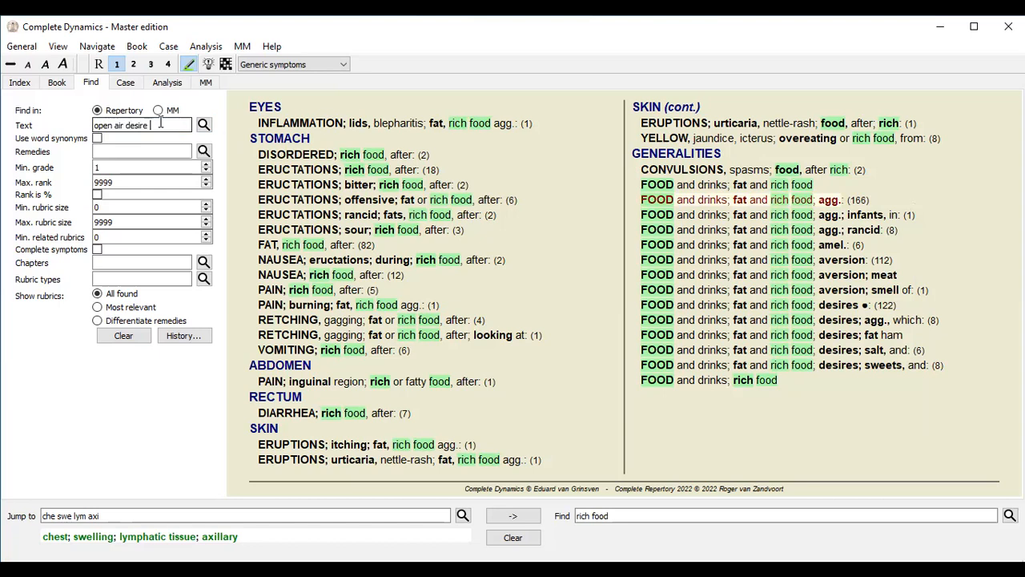
{"action": "key", "text": "Return"}
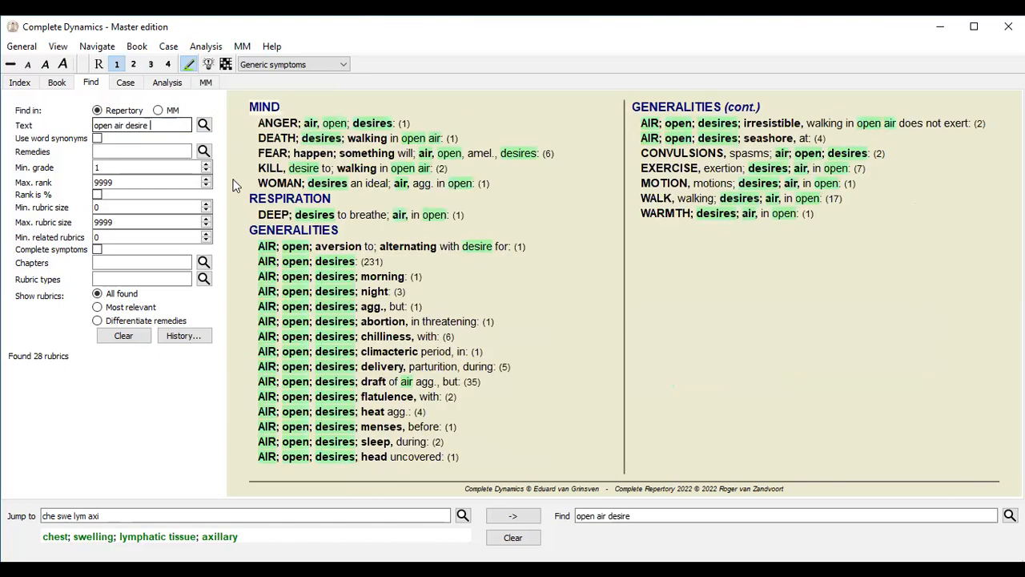
{"action": "right_click", "coordinate": [305, 260]}
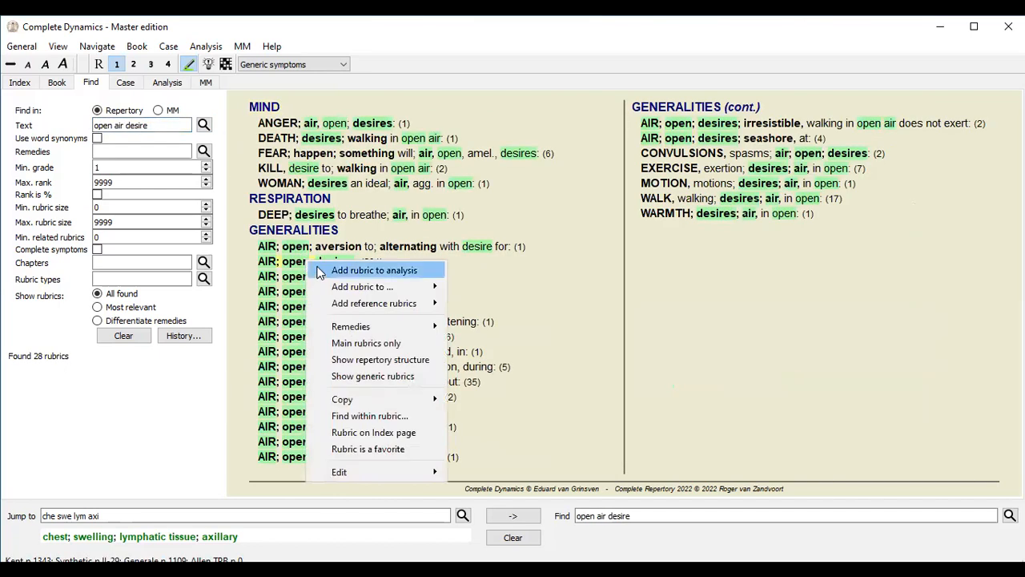
{"action": "left_click", "coordinate": [320, 274]}
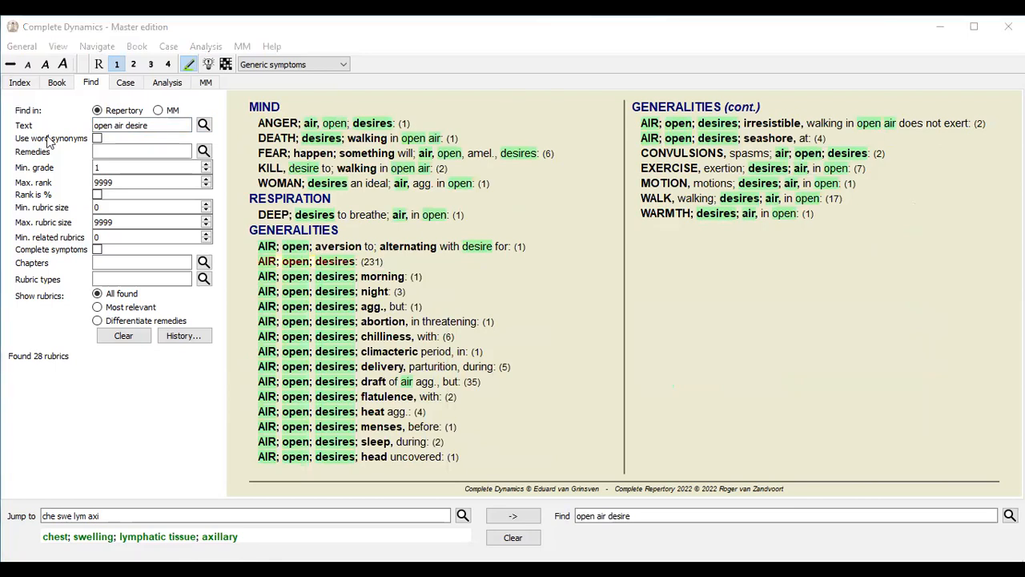
- Review the rubrics covered by puls in the case analysis and open Pulsatilla in the materia medica
{"action": "left_click", "coordinate": [166, 83]}
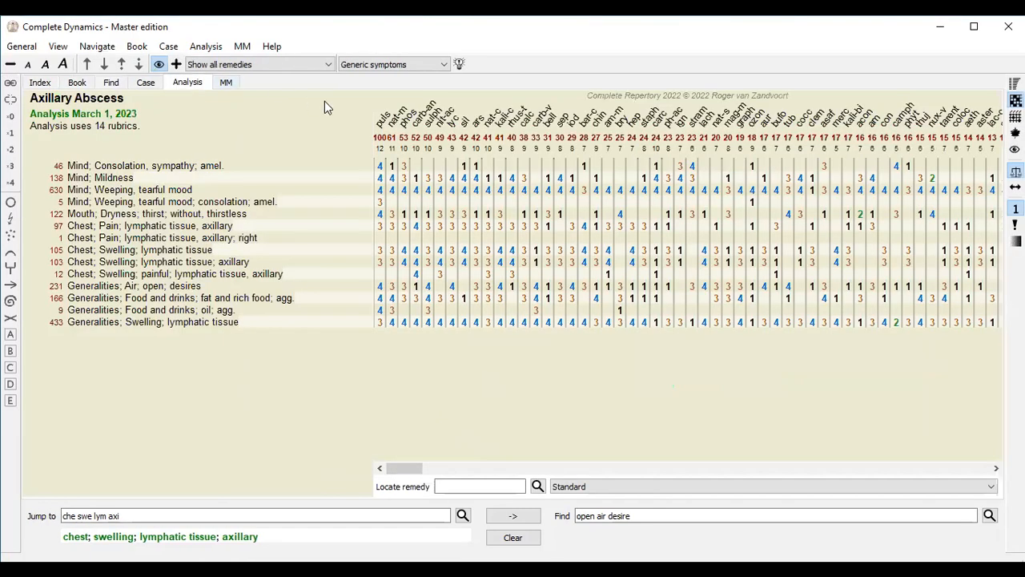
{"action": "left_click", "coordinate": [383, 127]}
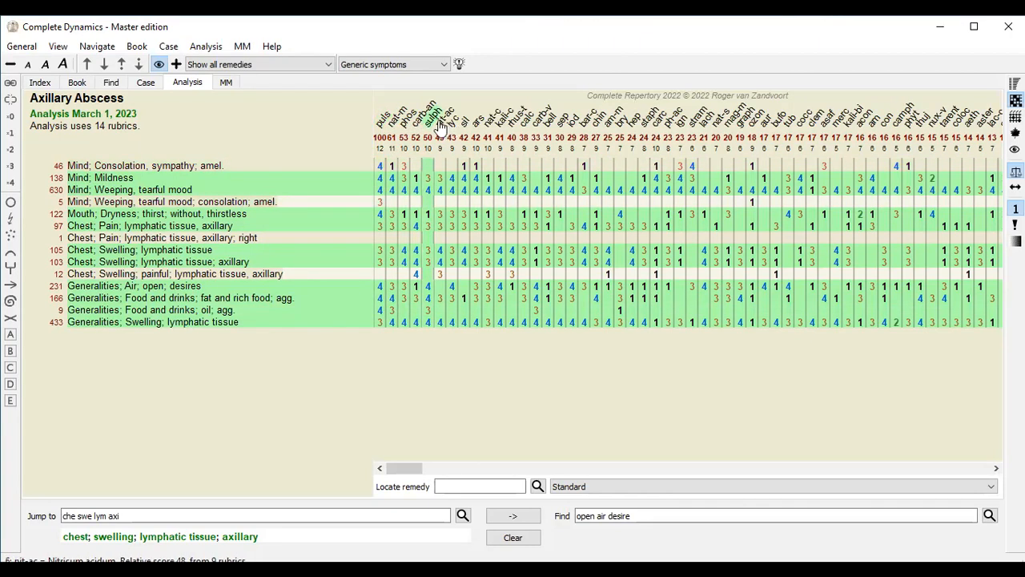
{"action": "double_click", "coordinate": [381, 126]}
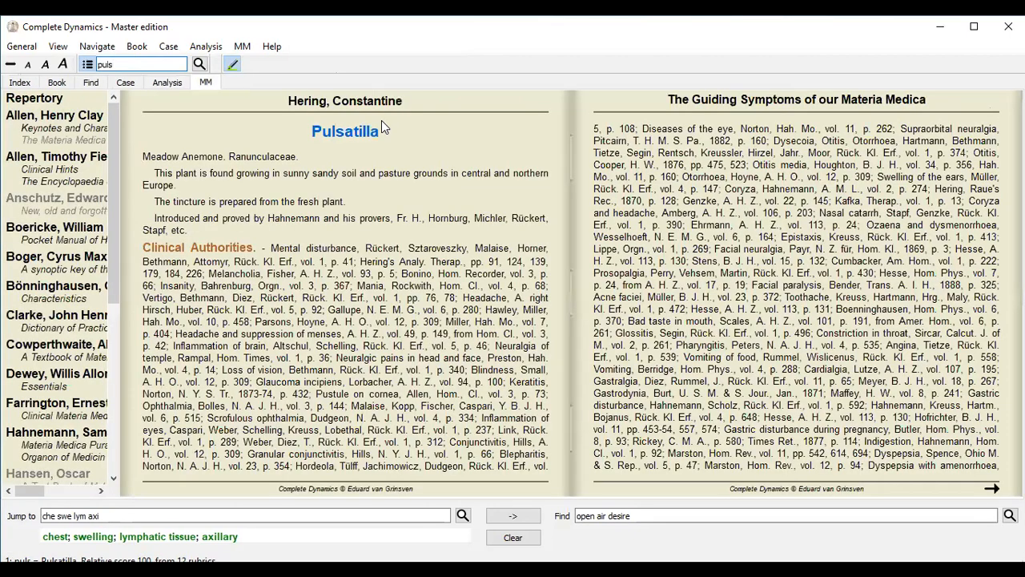
- Examine the Pulsatilla entries in Clarke's Dictionary of Practical Materia Medica and Farrington's Clinical Materia Medica
{"action": "left_click", "coordinate": [62, 231]}
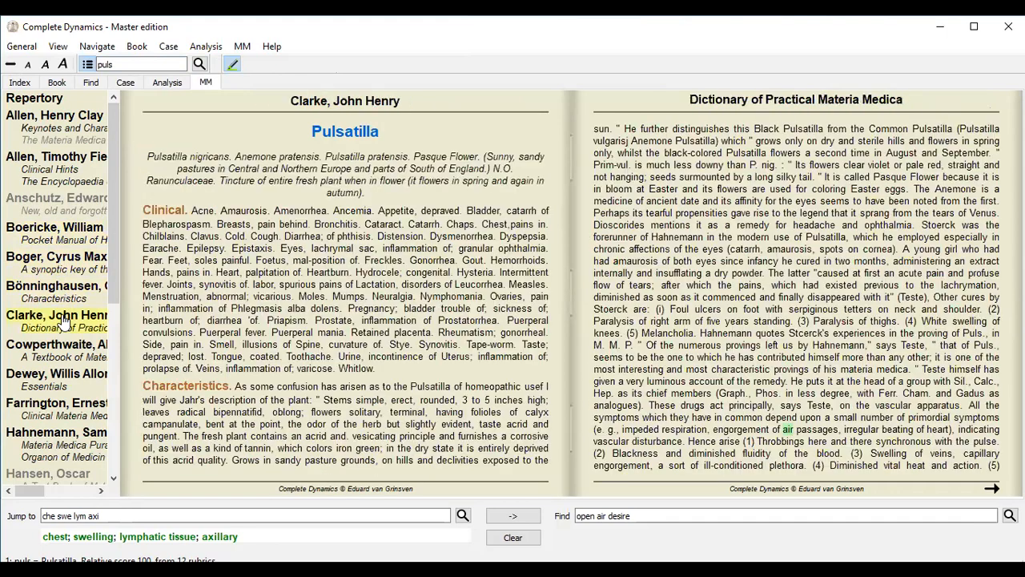
{"action": "left_click", "coordinate": [61, 415]}
{"action": "left_click", "coordinate": [112, 350]}
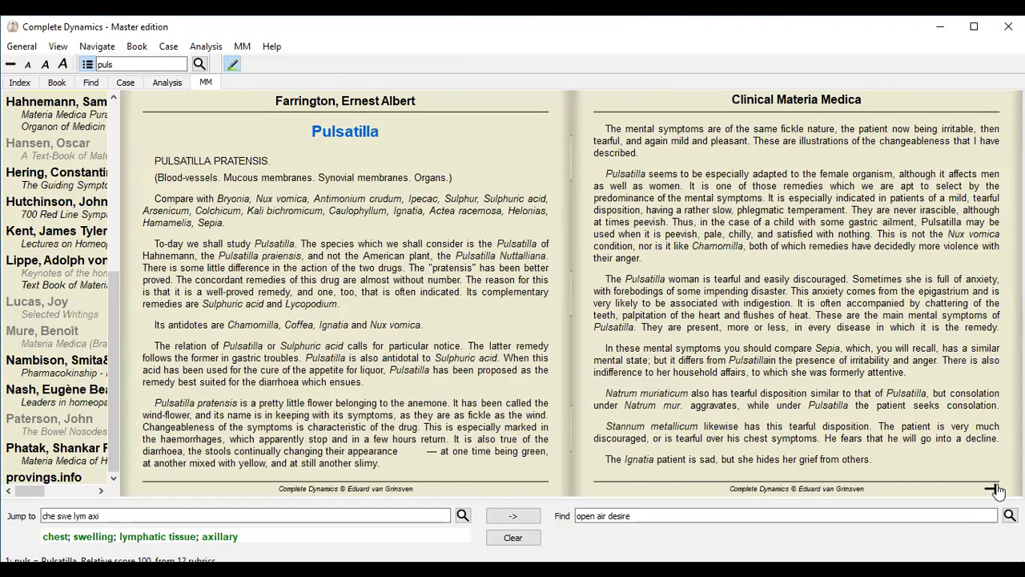
{"action": "right_click", "coordinate": [998, 490]}
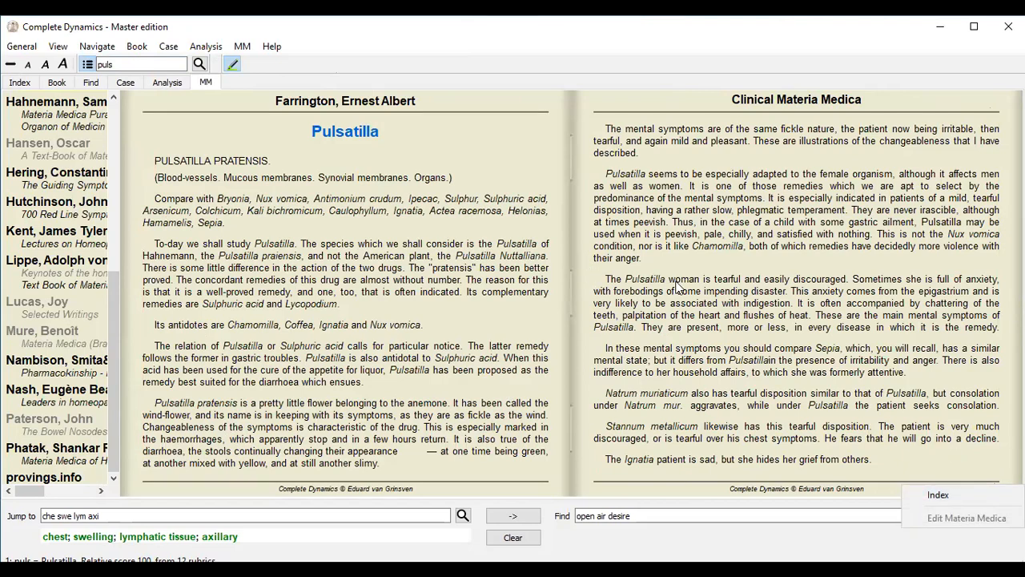
{"action": "scroll", "coordinate": [675, 282], "scroll_direction": "down", "scroll_amount": 1}
{"action": "scroll", "coordinate": [618, 293], "scroll_direction": "down", "scroll_amount": 1}
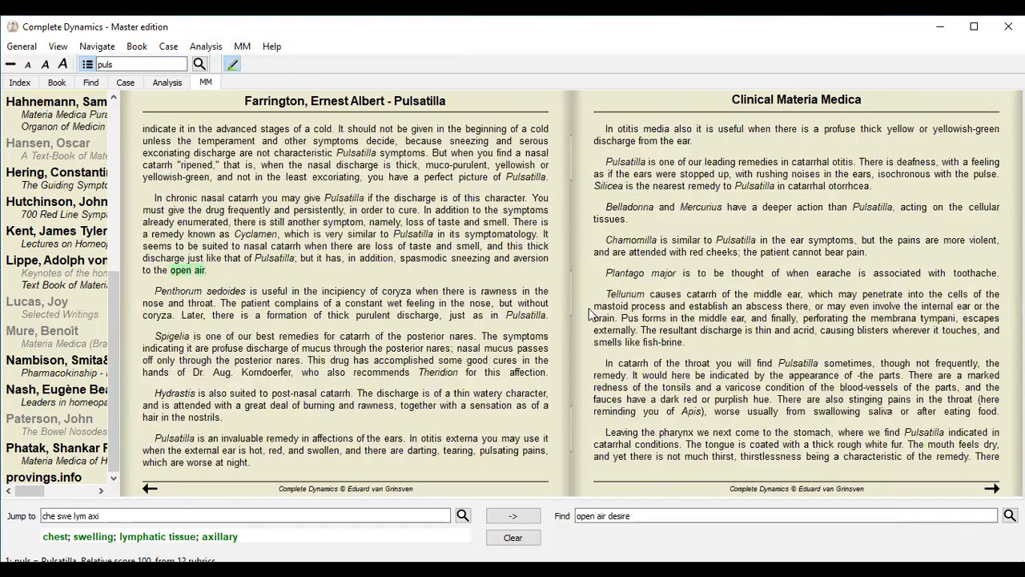
{"action": "scroll", "coordinate": [609, 303], "scroll_direction": "down", "scroll_amount": 1}
{"action": "scroll", "coordinate": [560, 328], "scroll_direction": "down", "scroll_amount": 1}
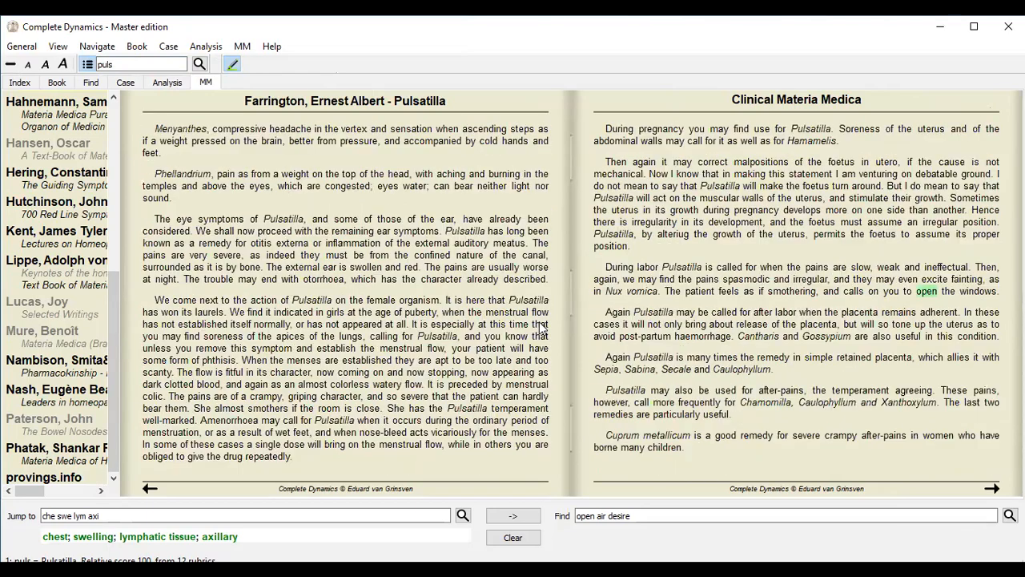
{"action": "scroll", "coordinate": [542, 328], "scroll_direction": "down", "scroll_amount": 1}
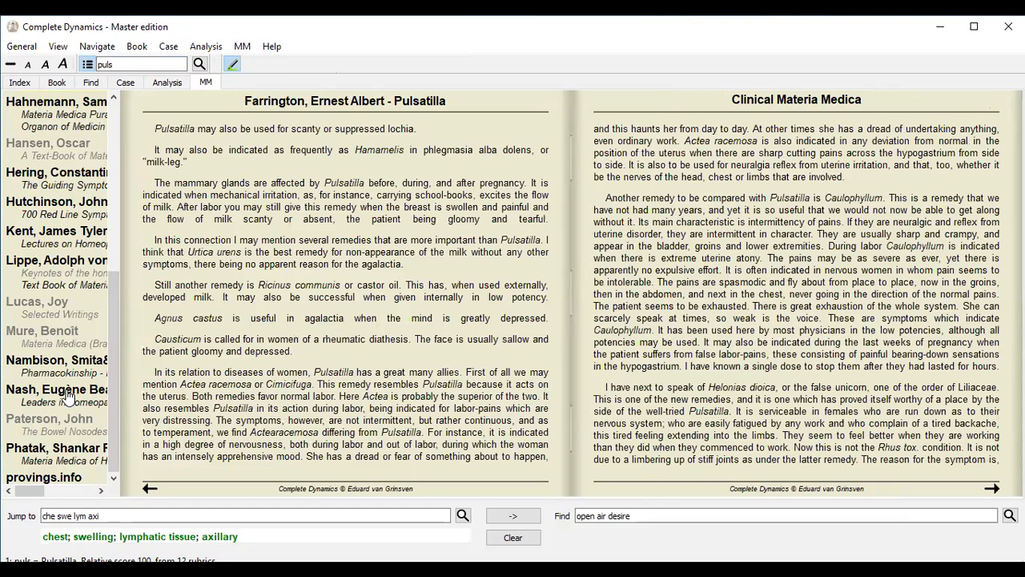
- Read through the Pulsatilla entry in Nash's materia medica
{"action": "left_click", "coordinate": [69, 395]}
{"action": "scroll", "coordinate": [550, 325], "scroll_direction": "down", "scroll_amount": 1}
{"action": "scroll", "coordinate": [570, 323], "scroll_direction": "down", "scroll_amount": 1}
- Return to the case analysis and check which remedies cover each of the four Mind rubrics
{"action": "left_click", "coordinate": [167, 83]}
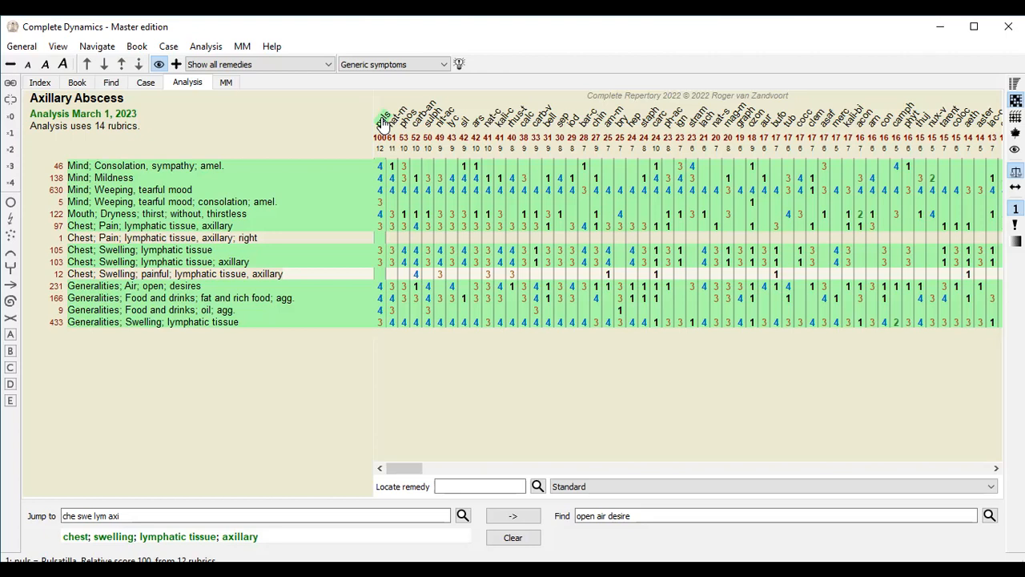
{"action": "left_click", "coordinate": [223, 395]}
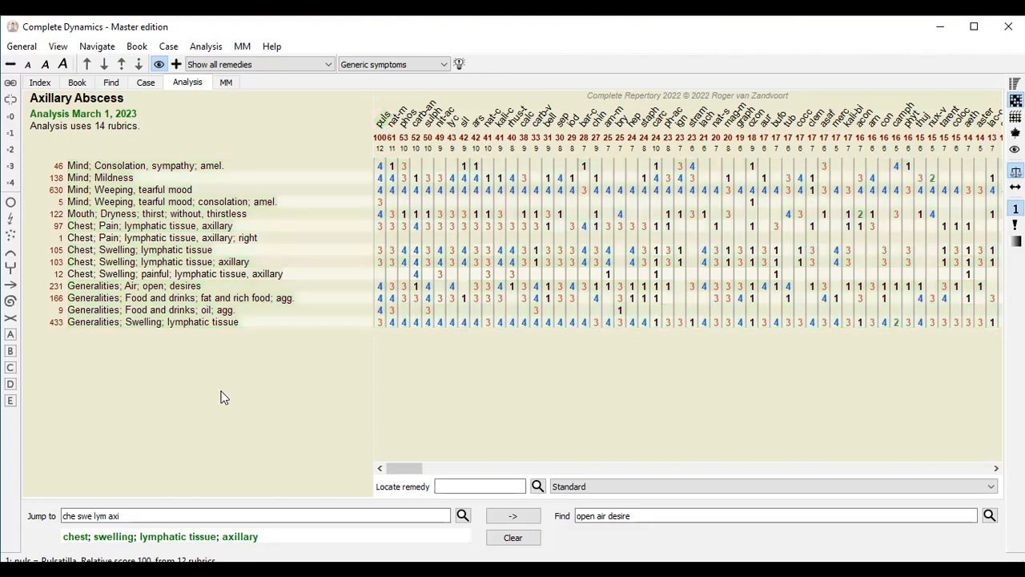
{"action": "left_click", "coordinate": [172, 165]}
{"action": "left_click", "coordinate": [113, 180]}
{"action": "left_click", "coordinate": [119, 191]}
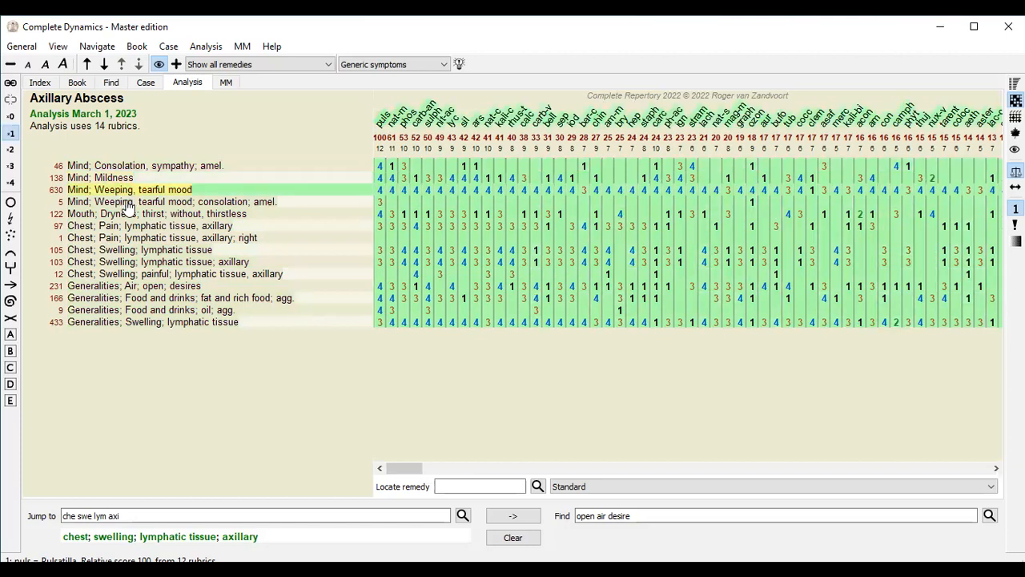
{"action": "left_click", "coordinate": [126, 202]}
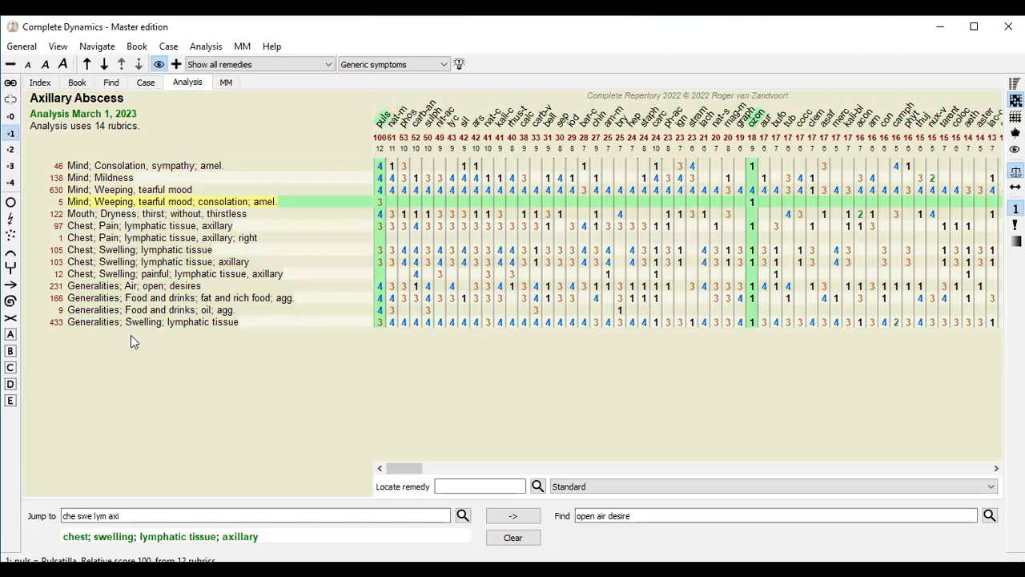
{"action": "left_click", "coordinate": [156, 352]}
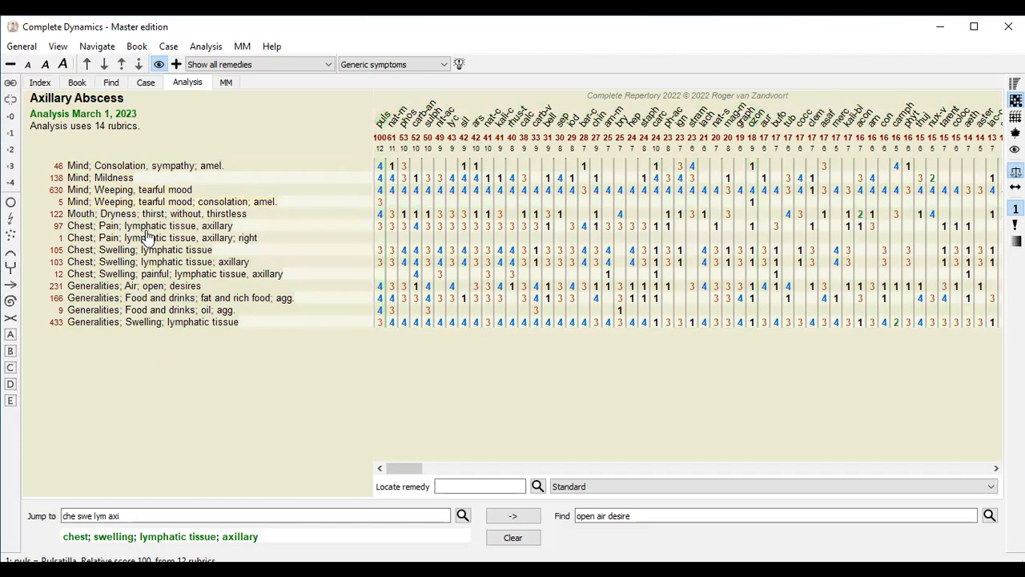
- Check which remedies cover "Pain; lymphatic tissue, axillary; right" and "Swelling; lymphatic tissue; axillary" in the Chest rubrics
{"action": "left_click", "coordinate": [150, 239]}
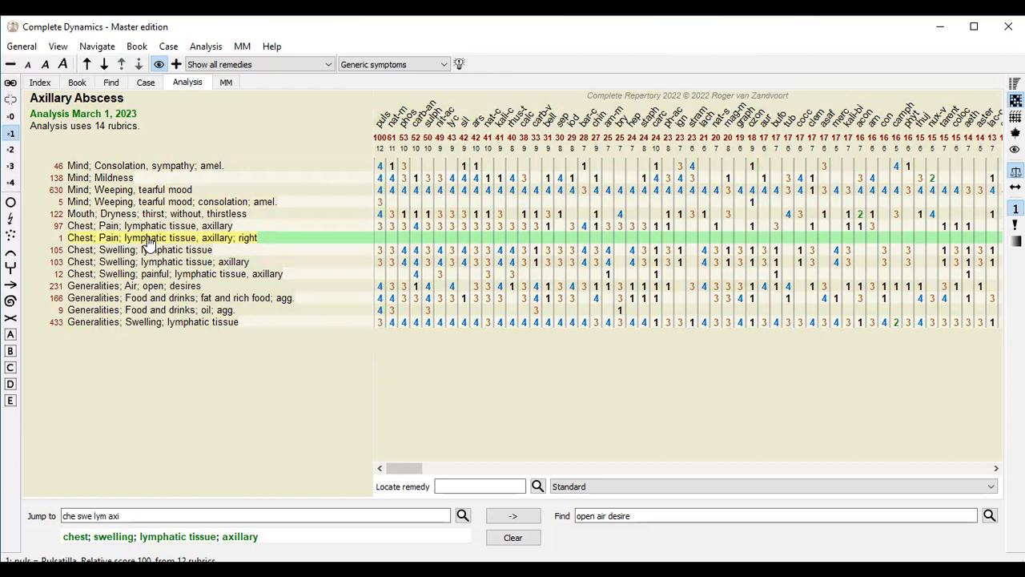
{"action": "left_click", "coordinate": [158, 263]}
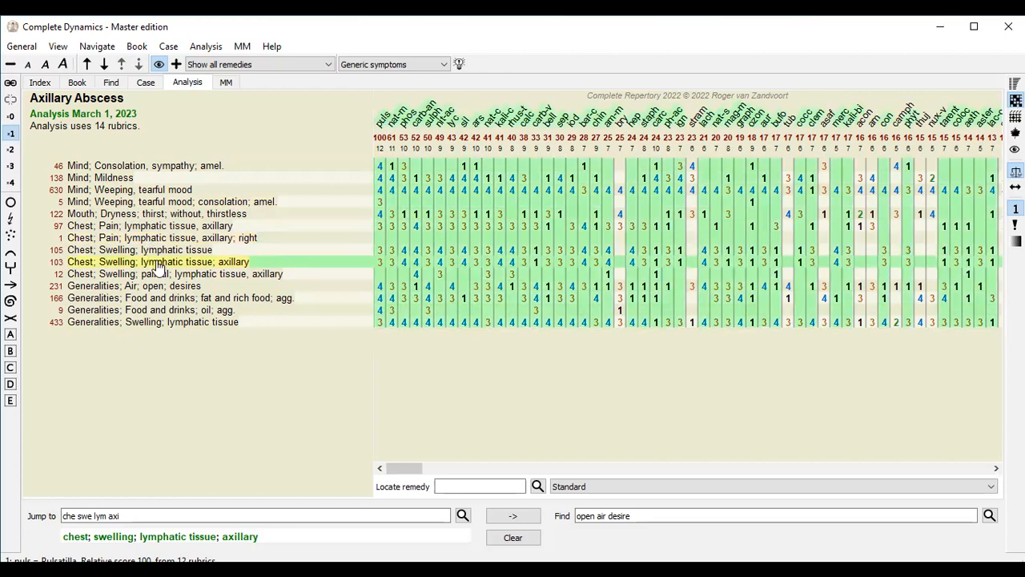
{"action": "left_click", "coordinate": [158, 379]}
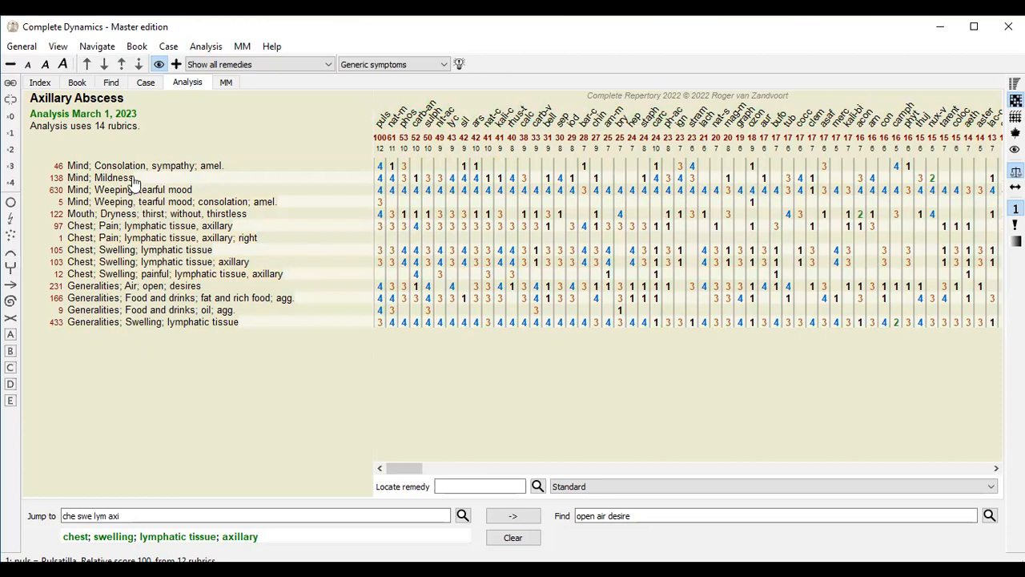
- Compare the remedies covering the three Chest swelling rubrics with those covering the general and right-sided axillary pain rubrics
{"action": "left_click", "coordinate": [144, 253]}
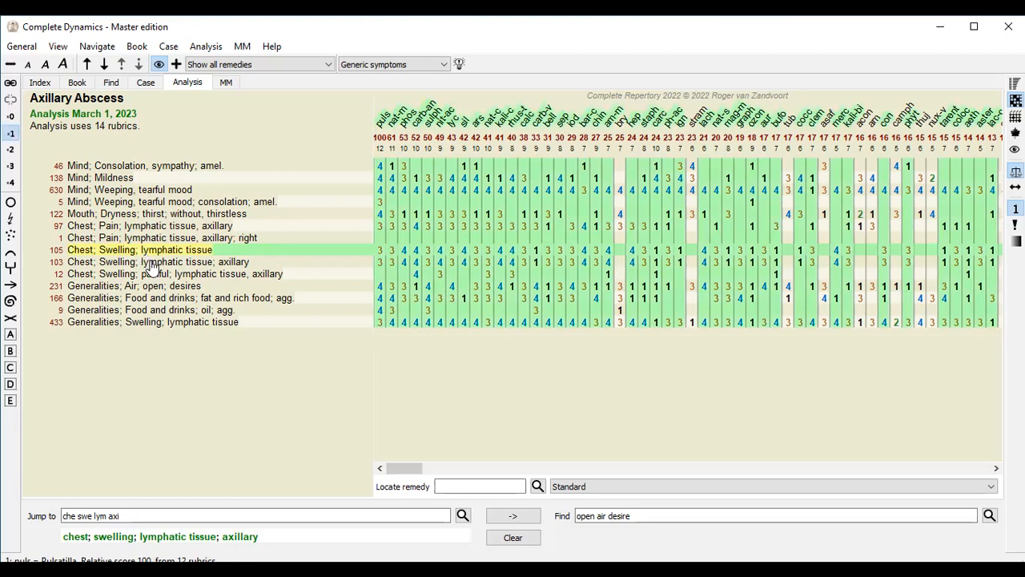
{"action": "left_click", "coordinate": [151, 263]}
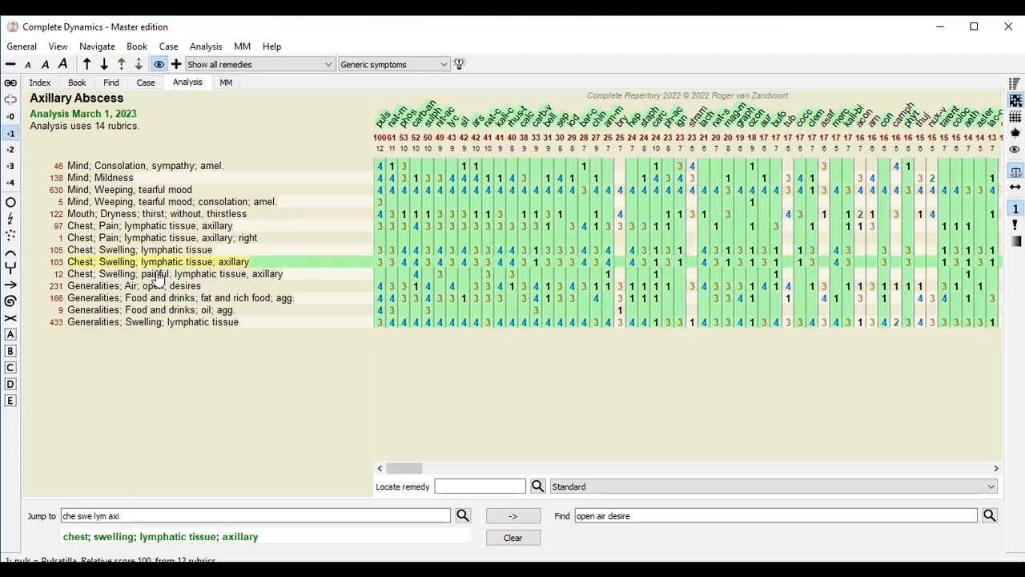
{"action": "left_click", "coordinate": [158, 275]}
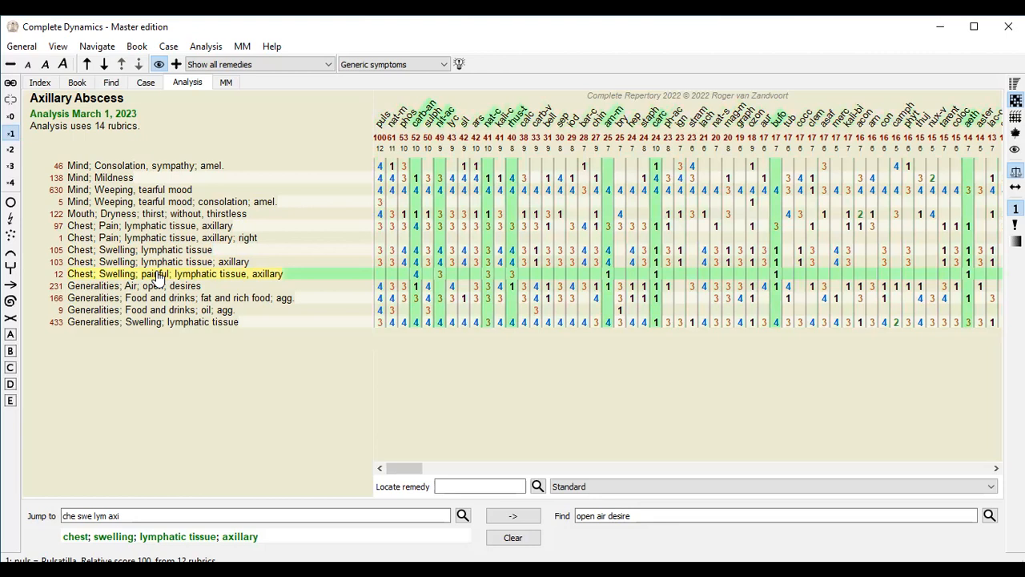
{"action": "left_click", "coordinate": [160, 239]}
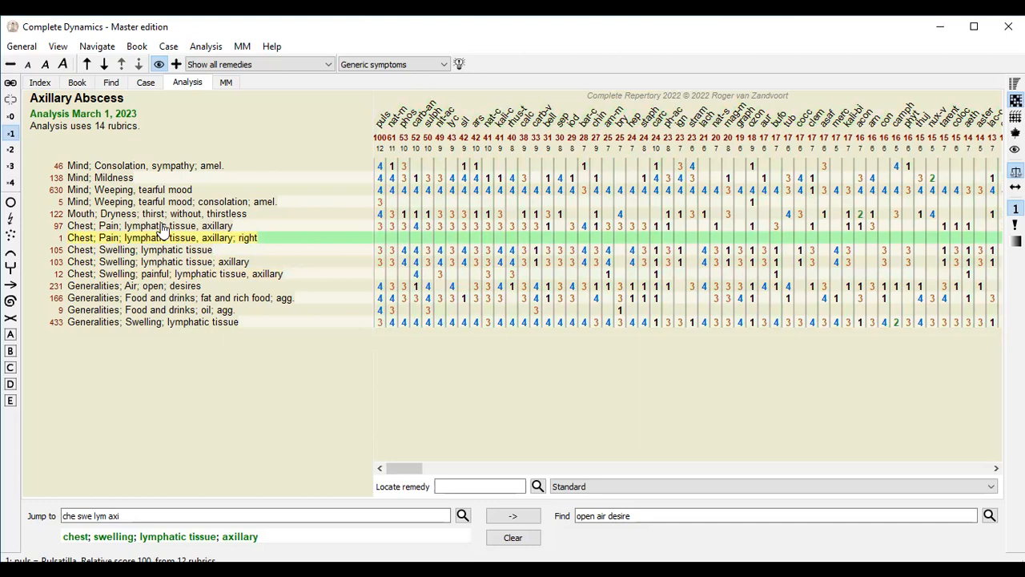
{"action": "left_click", "coordinate": [161, 227]}
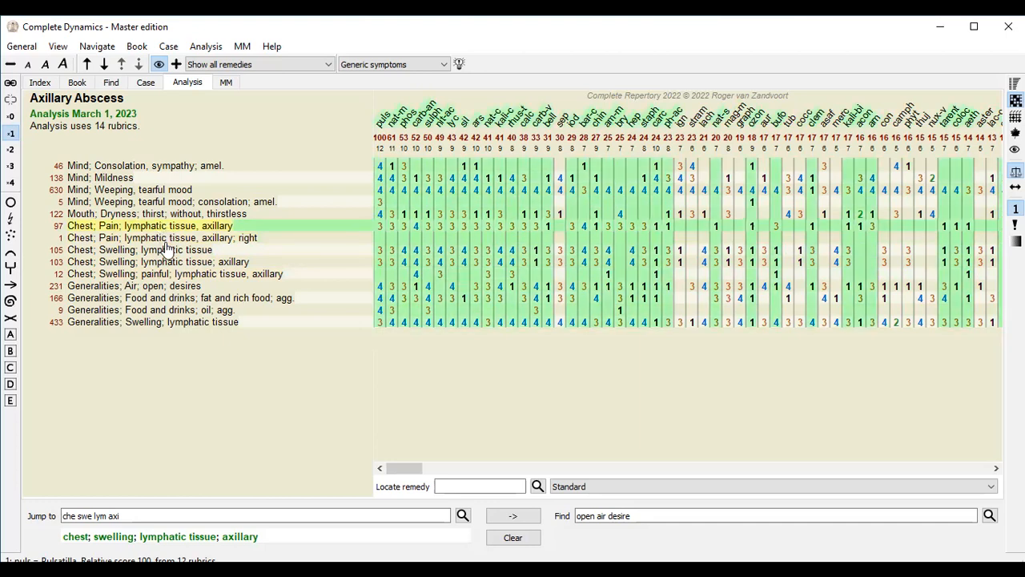
{"action": "left_click", "coordinate": [169, 239]}
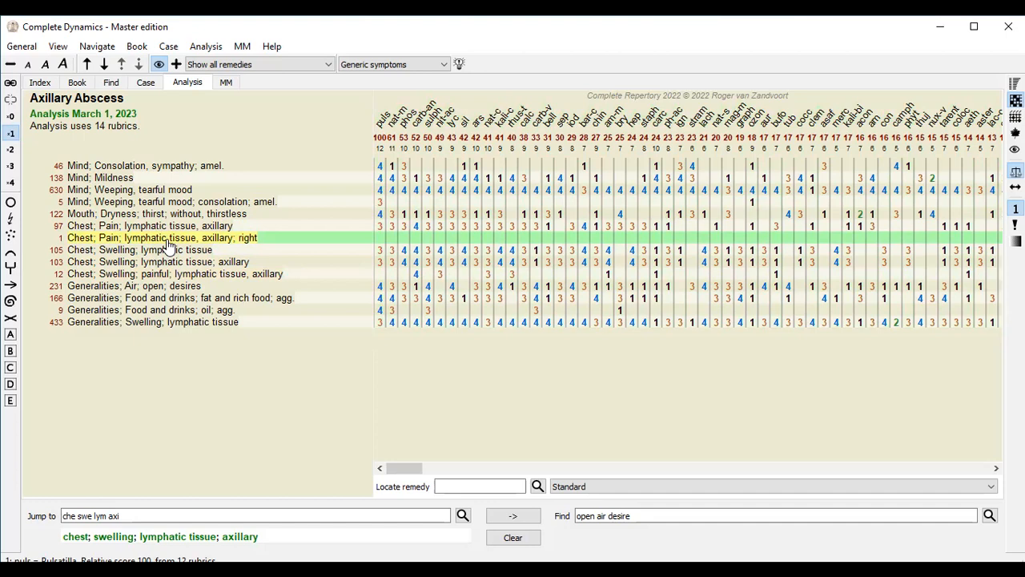
{"action": "left_click", "coordinate": [235, 415]}
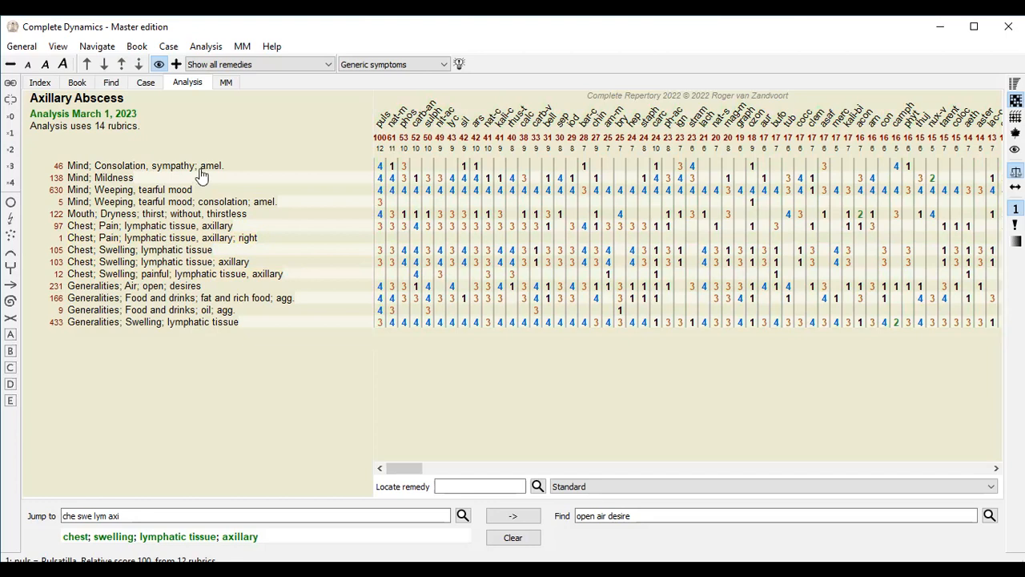
- Add a prescription to the Axillary Abscess case with remedy puls, potency 200 and the instruction "dry dose"
{"action": "left_click", "coordinate": [146, 84]}
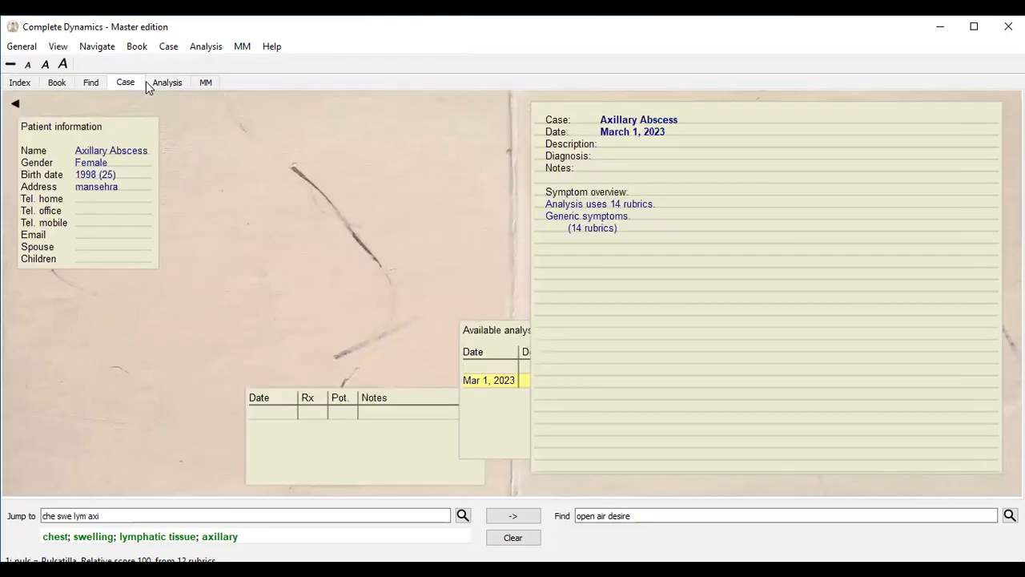
{"action": "double_click", "coordinate": [268, 422]}
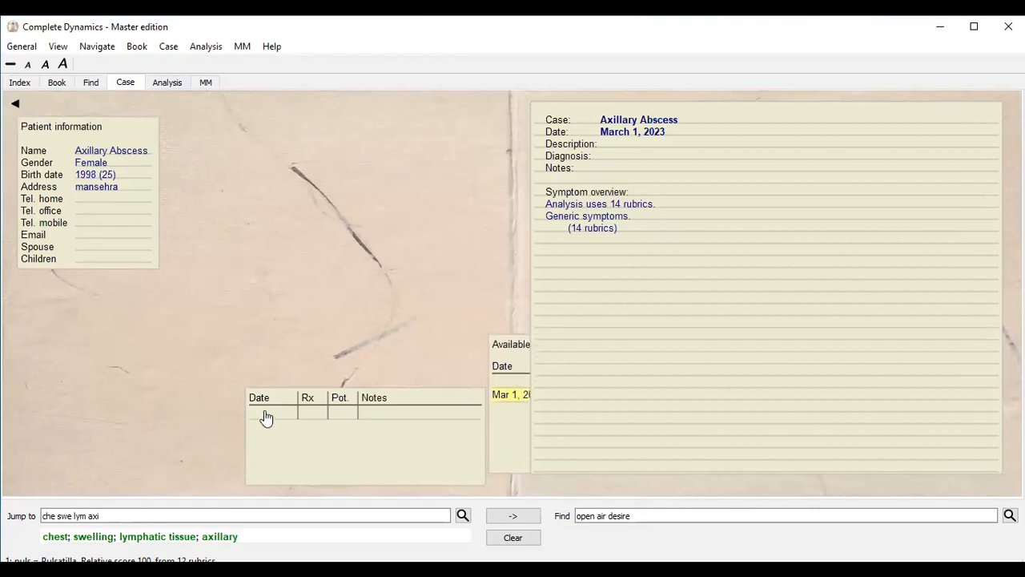
{"action": "type", "text": "puls"}
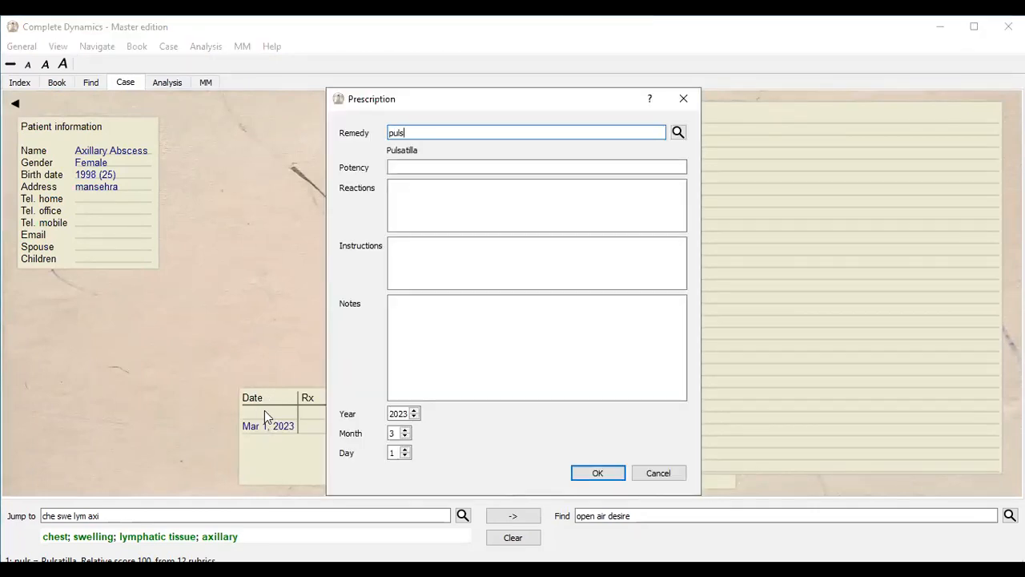
{"action": "left_click", "coordinate": [419, 167]}
{"action": "type", "text": "200"}
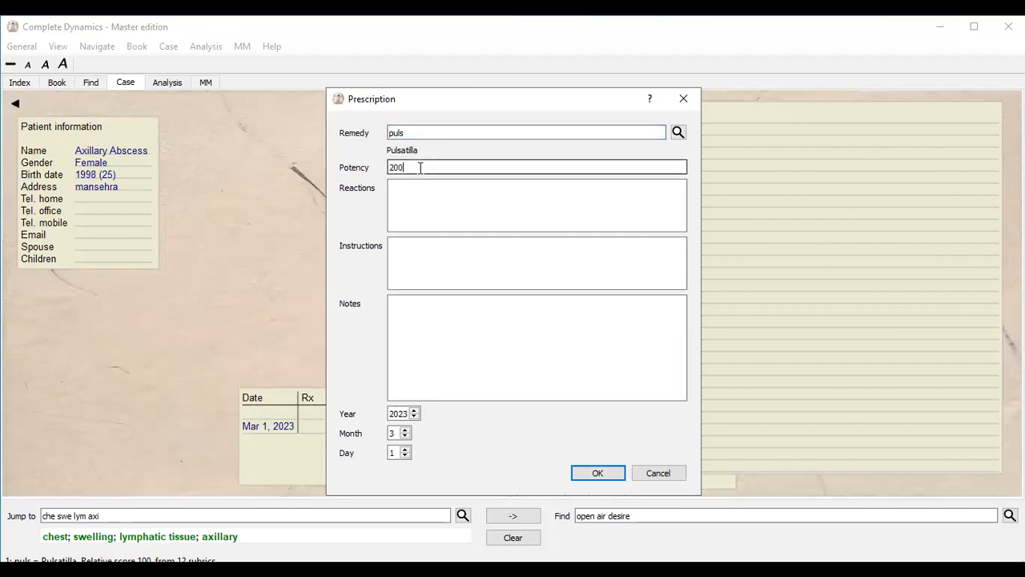
{"action": "left_click", "coordinate": [421, 250]}
{"action": "type", "text": "dry wa"}
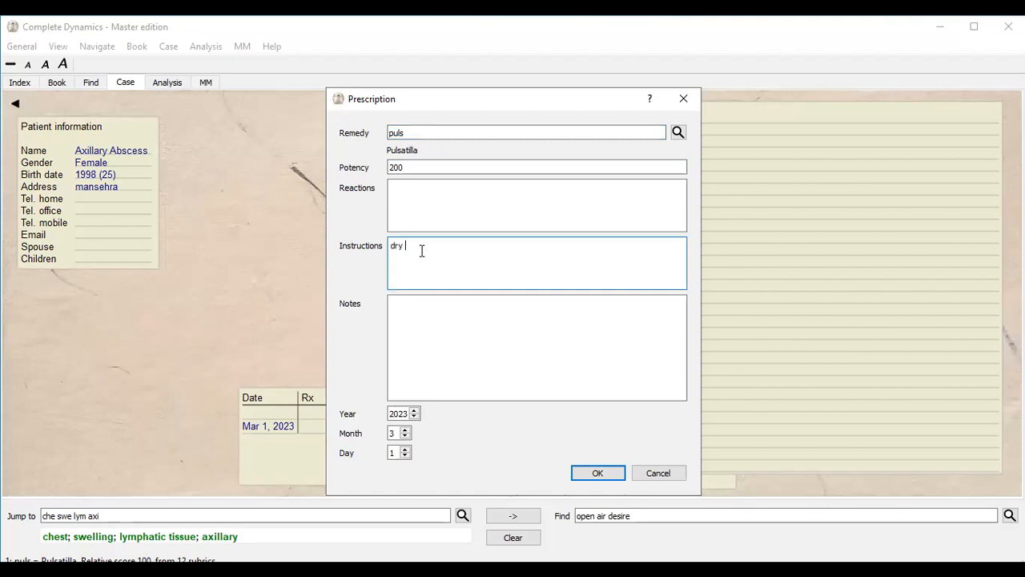
{"action": "key", "text": "BackSpace"}
{"action": "key", "text": "BackSpace"}
{"action": "type", "text": "dose"}
{"action": "left_click", "coordinate": [599, 473]}
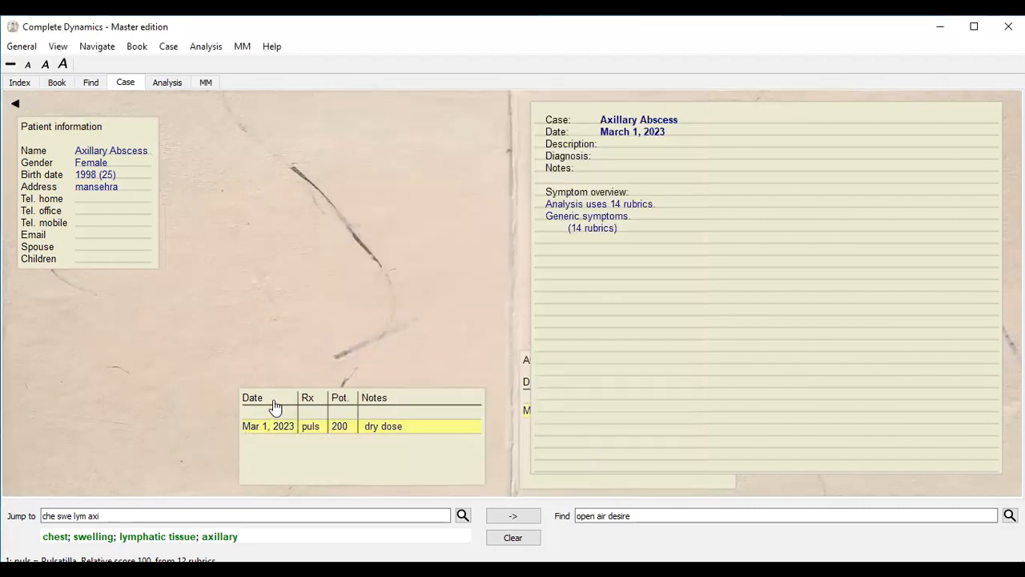
{"action": "mouse_move", "coordinate": [523, 426]}
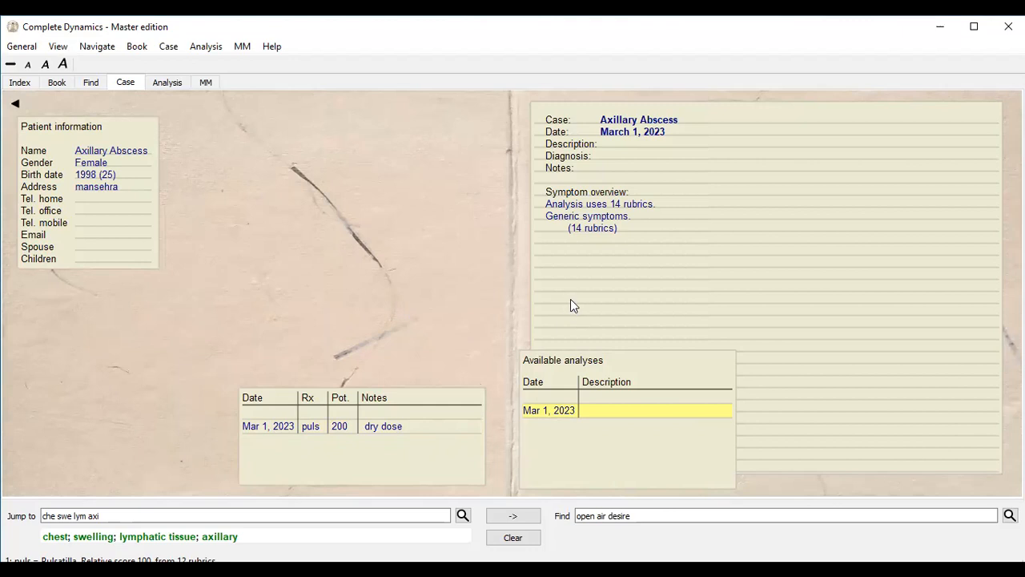
- Close the case, filter the patient list by a surname and check the prescription history on the matching files
{"action": "left_click", "coordinate": [17, 109]}
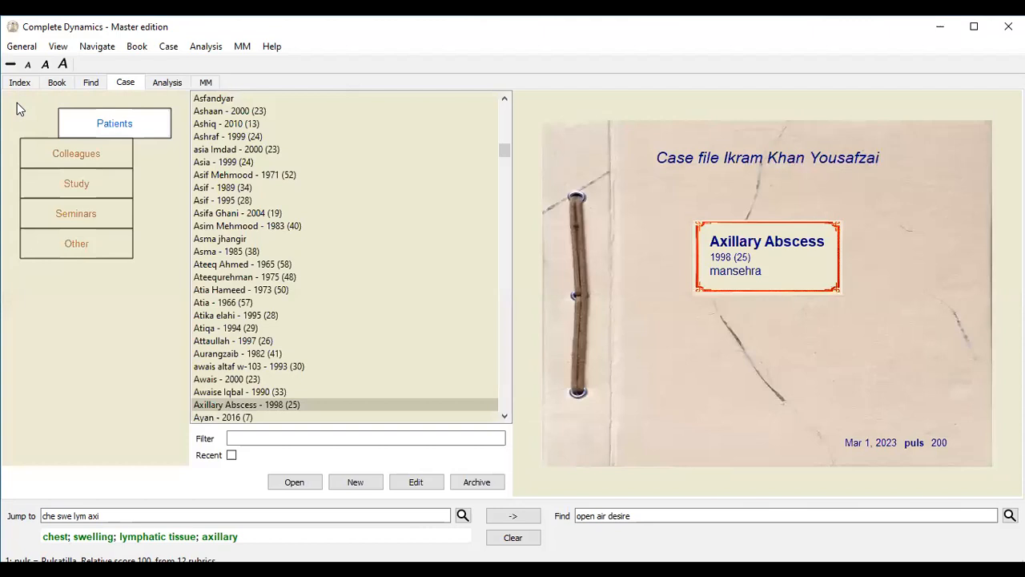
{"action": "left_click", "coordinate": [504, 416]}
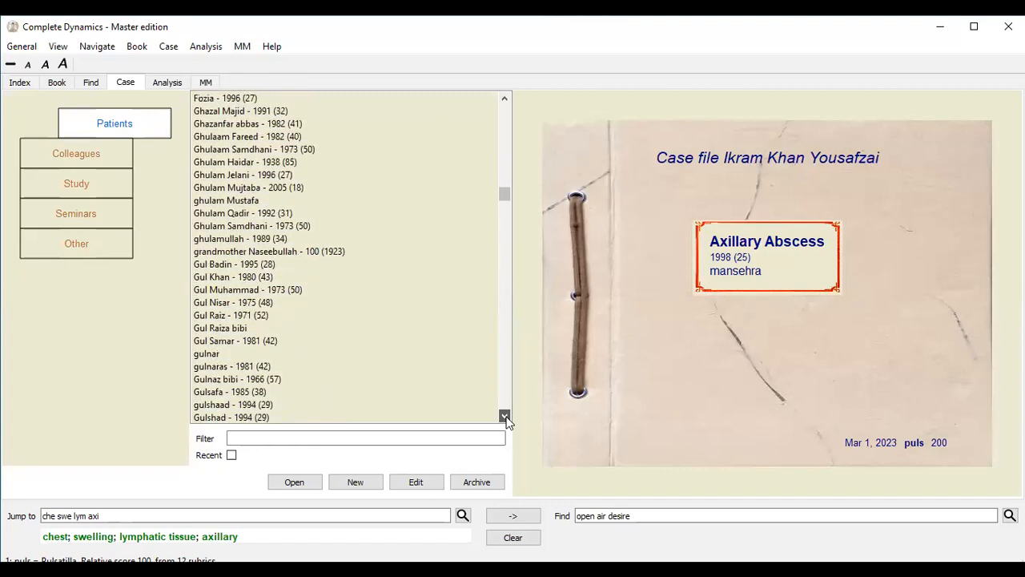
{"action": "left_click", "coordinate": [380, 438]}
{"action": "type", "text": "qura"}
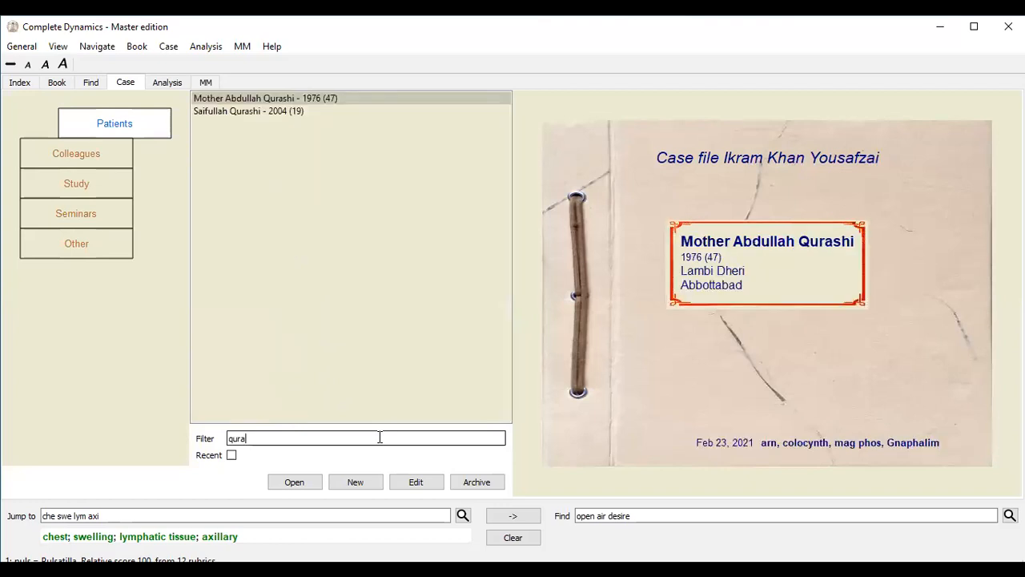
{"action": "left_click", "coordinate": [301, 110]}
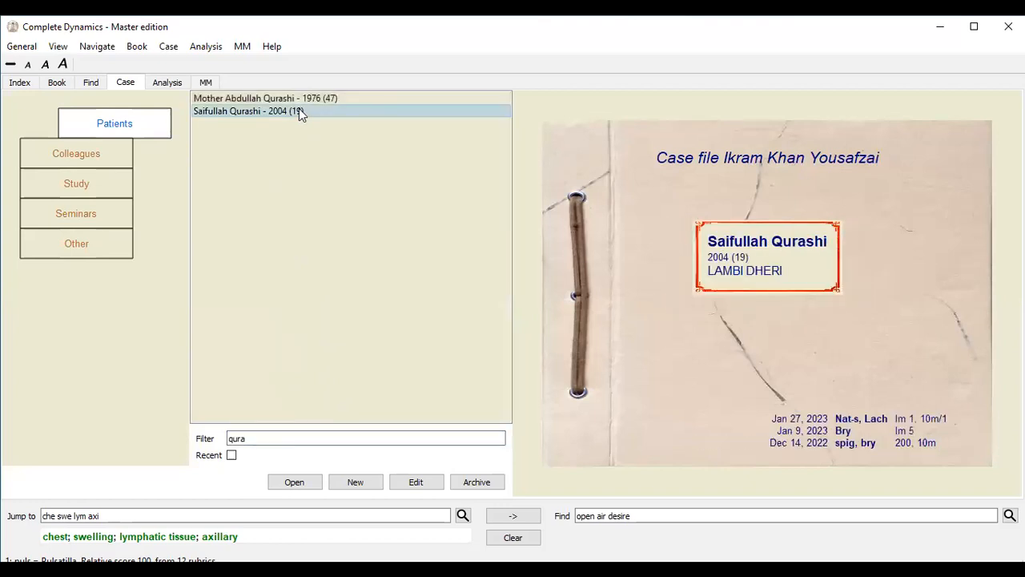
{"action": "left_click", "coordinate": [290, 99]}
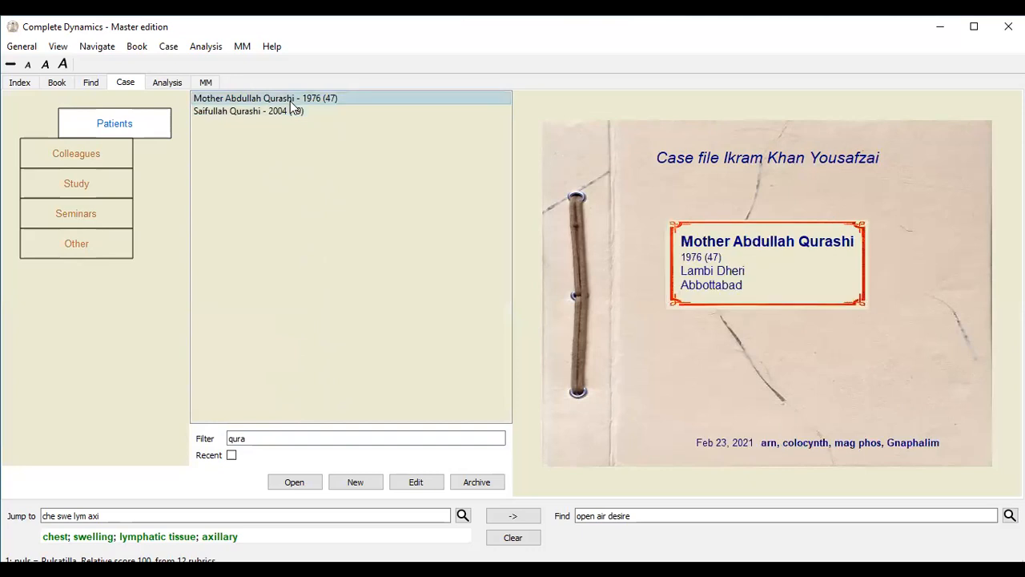
{"action": "left_click", "coordinate": [290, 111]}
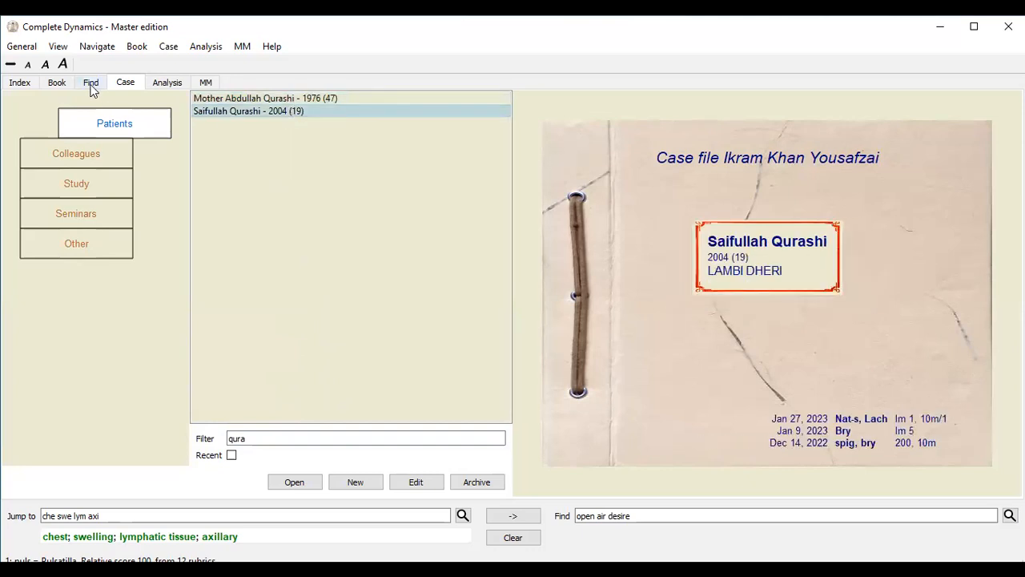
{"action": "left_click", "coordinate": [158, 82]}
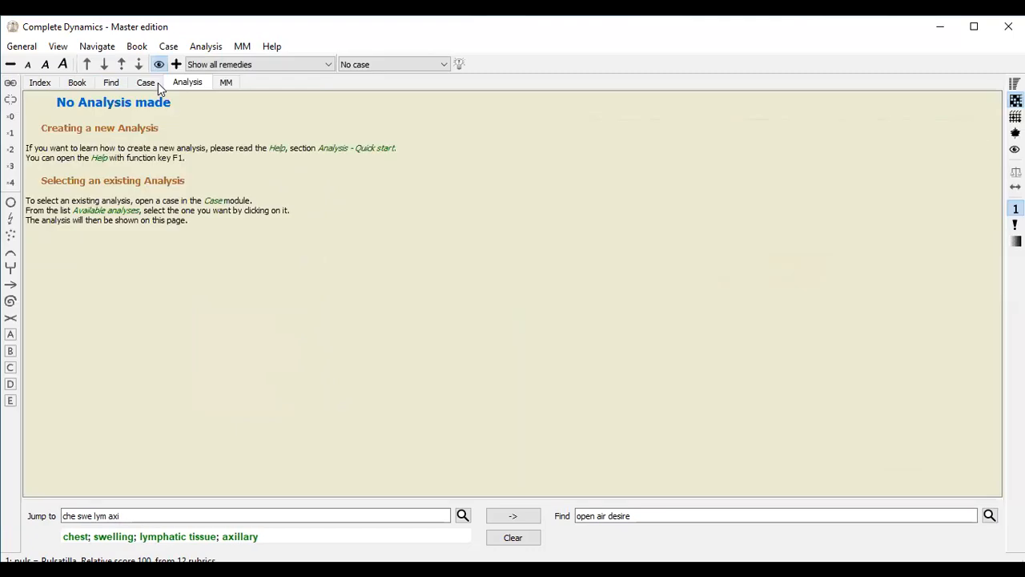
{"action": "left_click", "coordinate": [138, 85]}
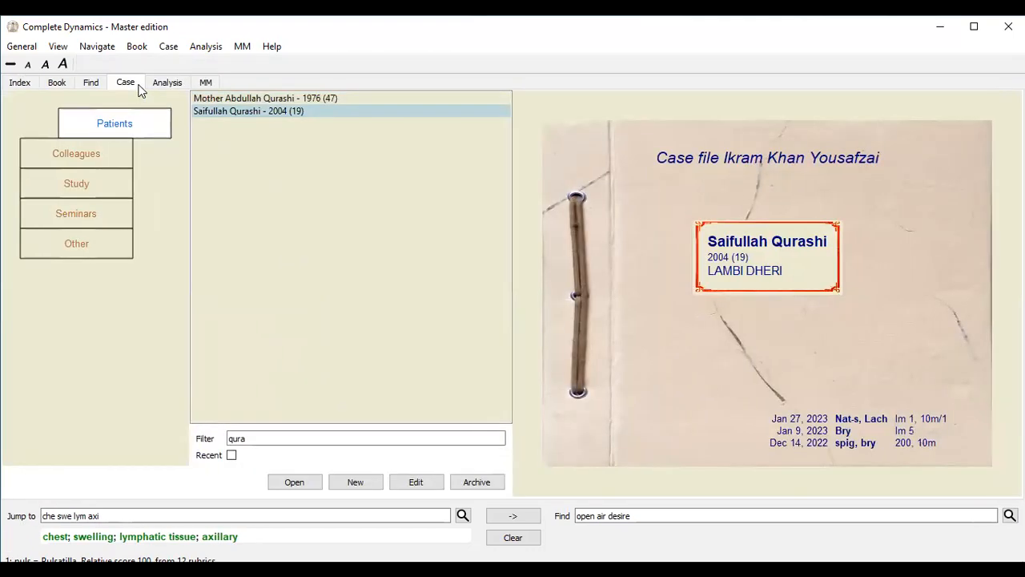
- Clear the patient filter, browse to the end of the list and look at the past prescriptions on several case files
{"action": "left_click", "coordinate": [277, 439]}
{"action": "key", "text": "BackSpace"}
{"action": "key", "text": "BackSpace"}
{"action": "key", "text": "BackSpace"}
{"action": "key", "text": "BackSpace"}
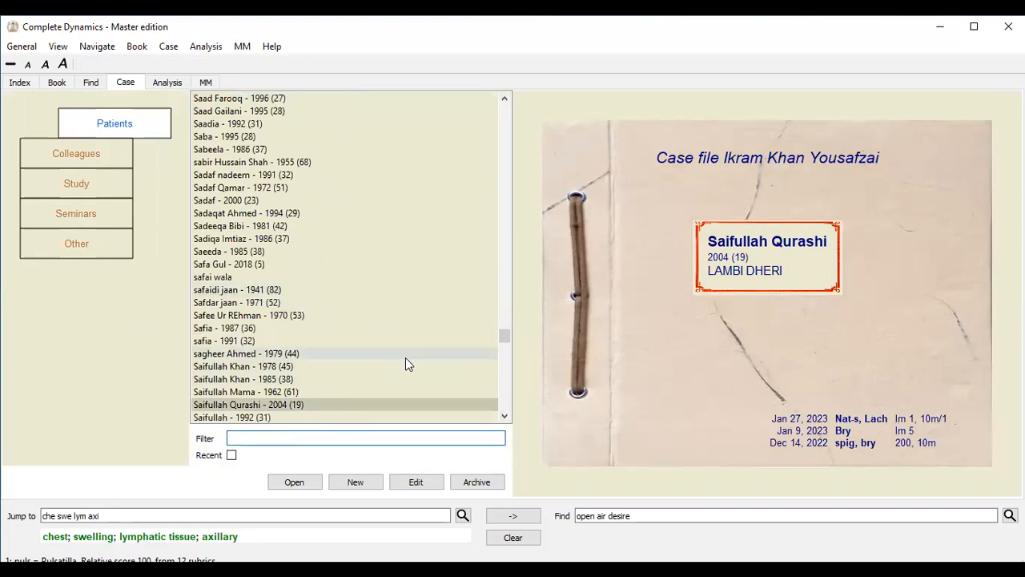
{"action": "left_click", "coordinate": [503, 392]}
{"action": "left_click", "coordinate": [503, 391]}
{"action": "left_click", "coordinate": [501, 388]}
{"action": "left_click", "coordinate": [501, 388]}
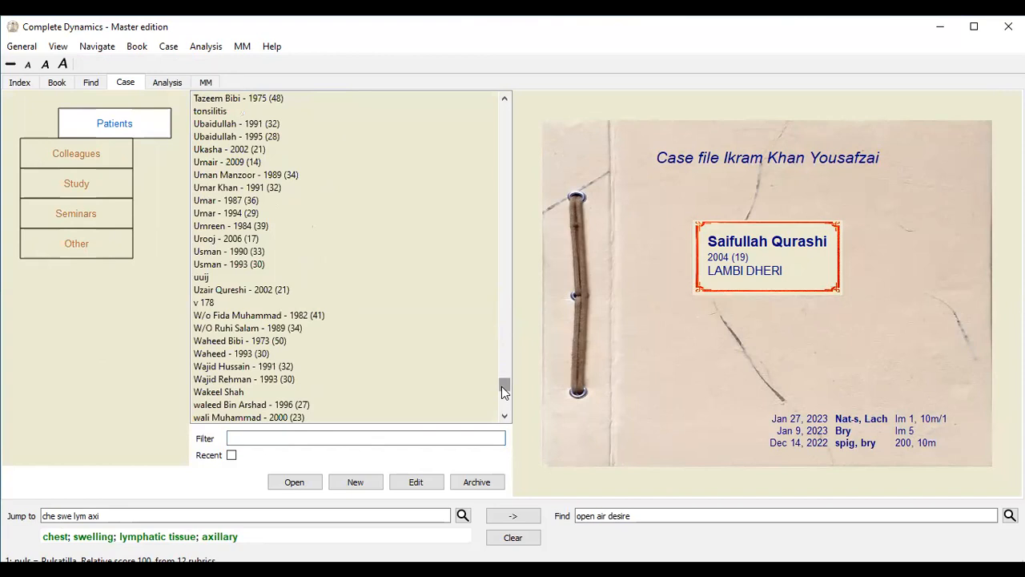
{"action": "left_click_drag", "start_coordinate": [502, 389], "coordinate": [507, 417]}
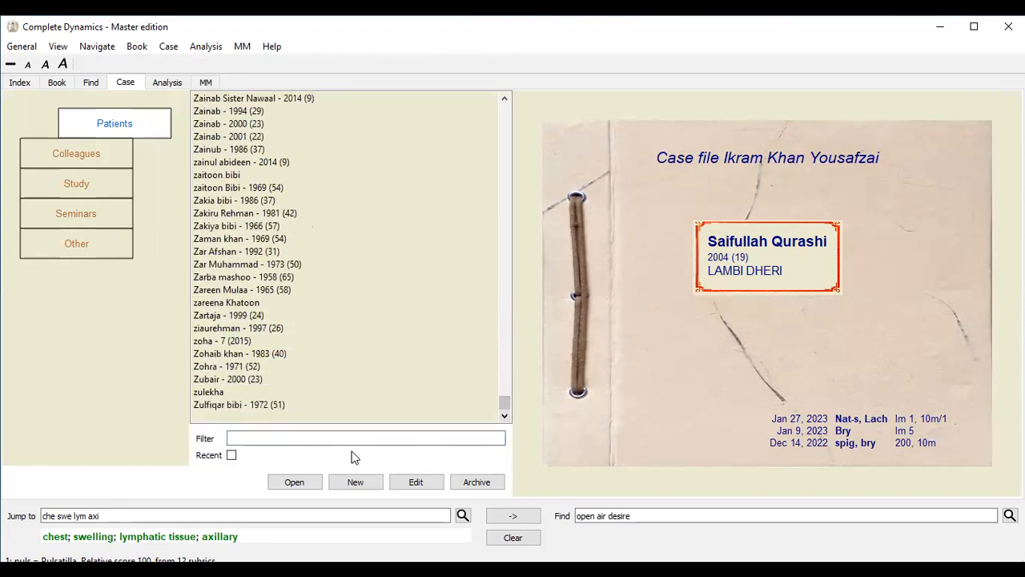
{"action": "left_click", "coordinate": [321, 374]}
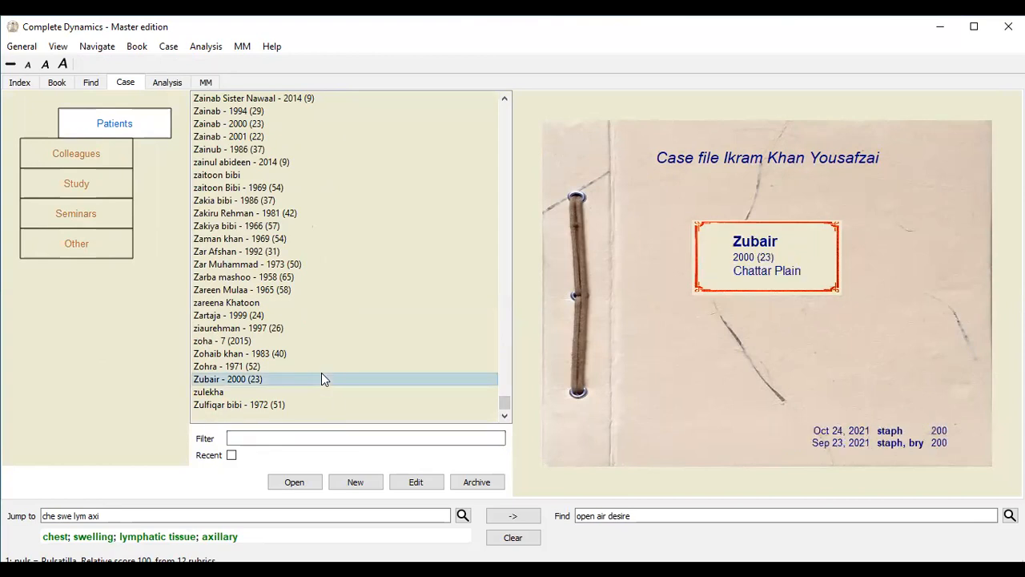
{"action": "left_click", "coordinate": [276, 390]}
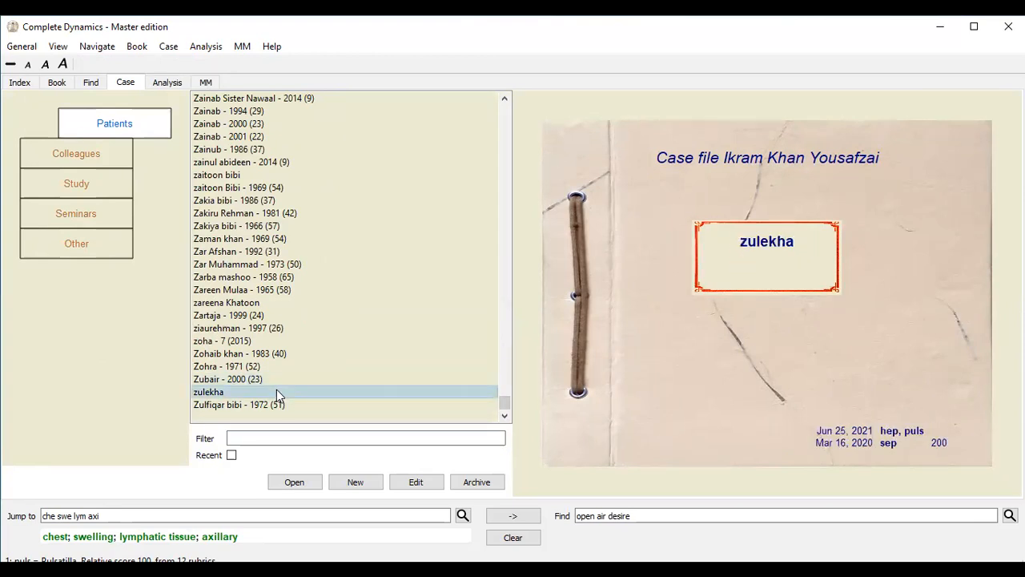
{"action": "left_click", "coordinate": [258, 305]}
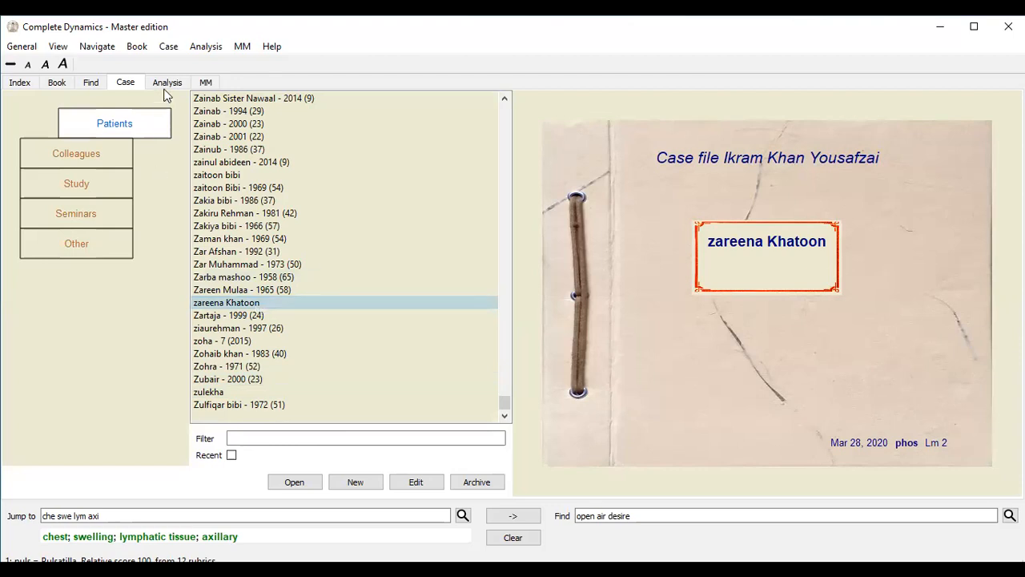
- Filter the patients by "axi" and open the March 1, 2023 analysis of the Axillary Abscess case
{"action": "left_click", "coordinate": [305, 437]}
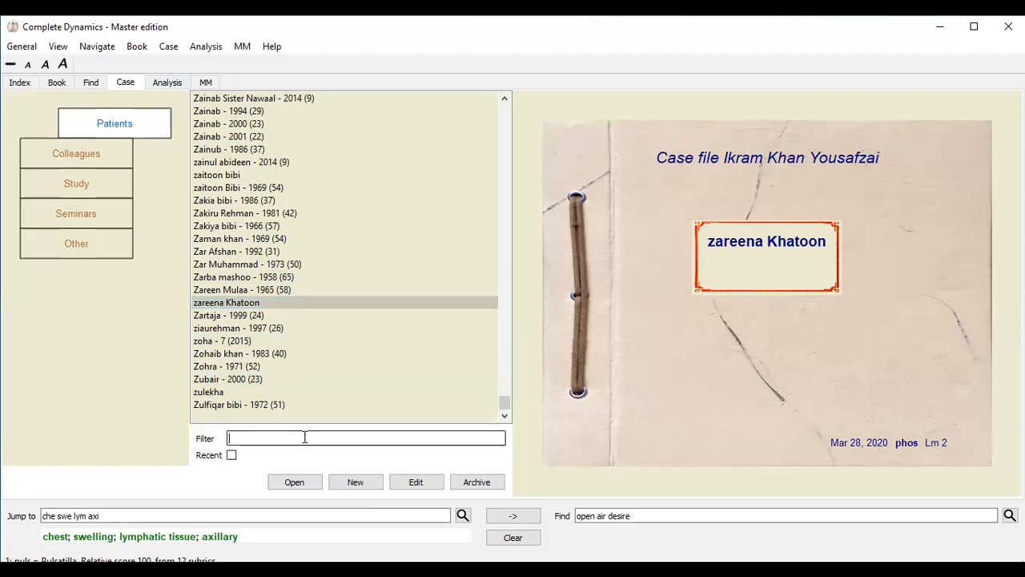
{"action": "type", "text": "axi"}
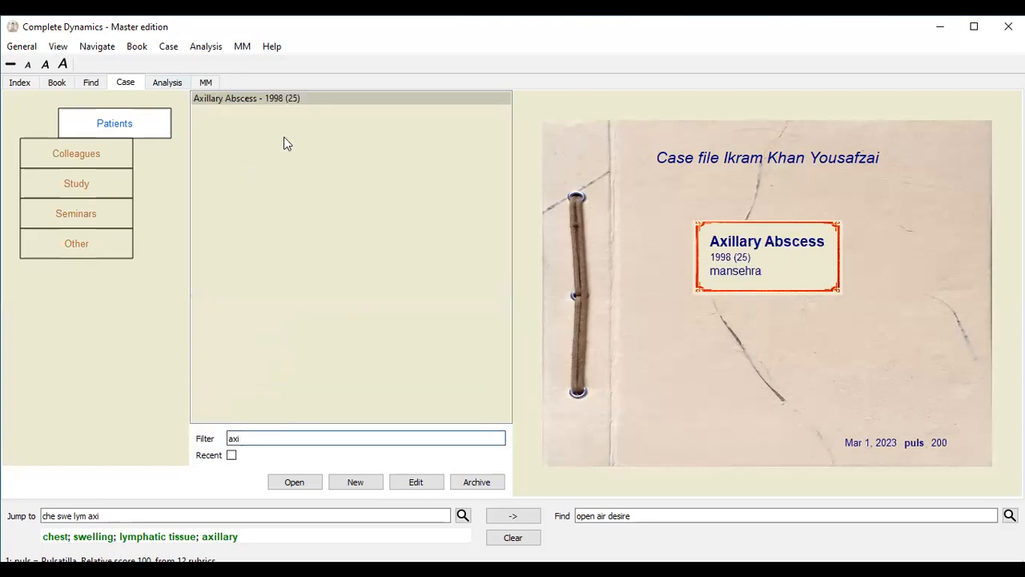
{"action": "double_click", "coordinate": [284, 98]}
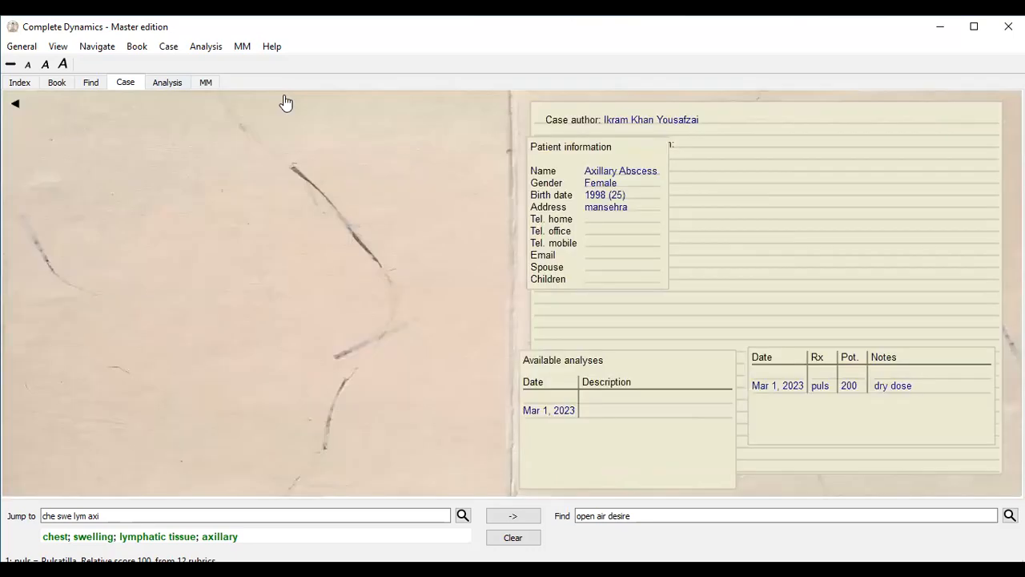
{"action": "left_click", "coordinate": [559, 413]}
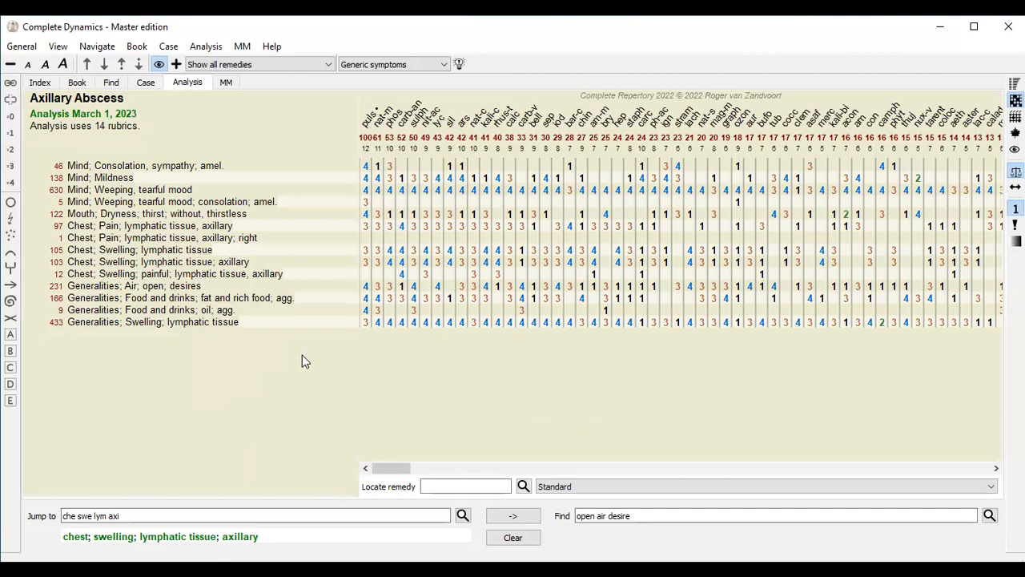
- Open the Materia Medica quick view for puls and read through to its stomach, stool and urine symptoms
{"action": "right_click", "coordinate": [370, 118]}
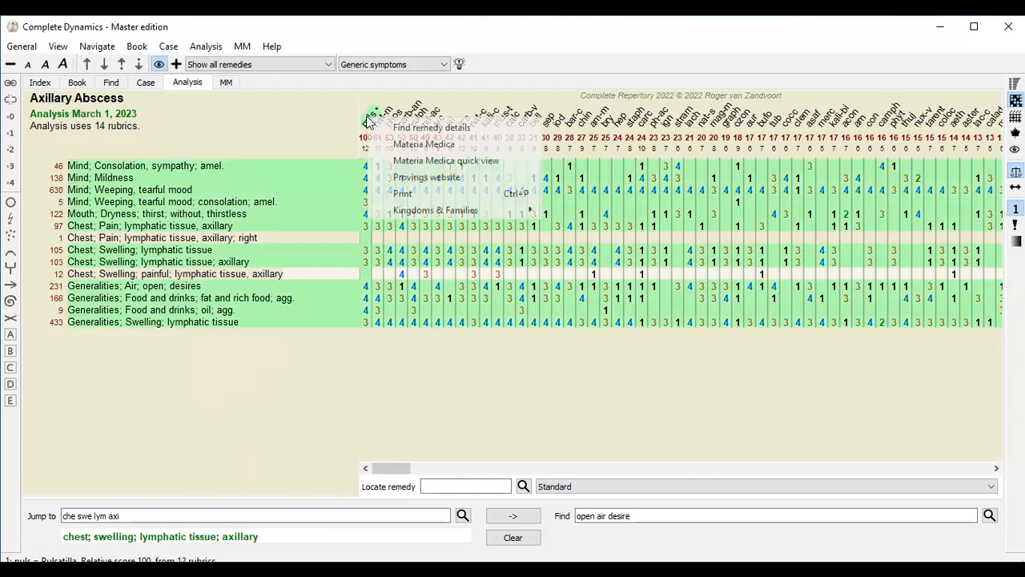
{"action": "left_click", "coordinate": [412, 163]}
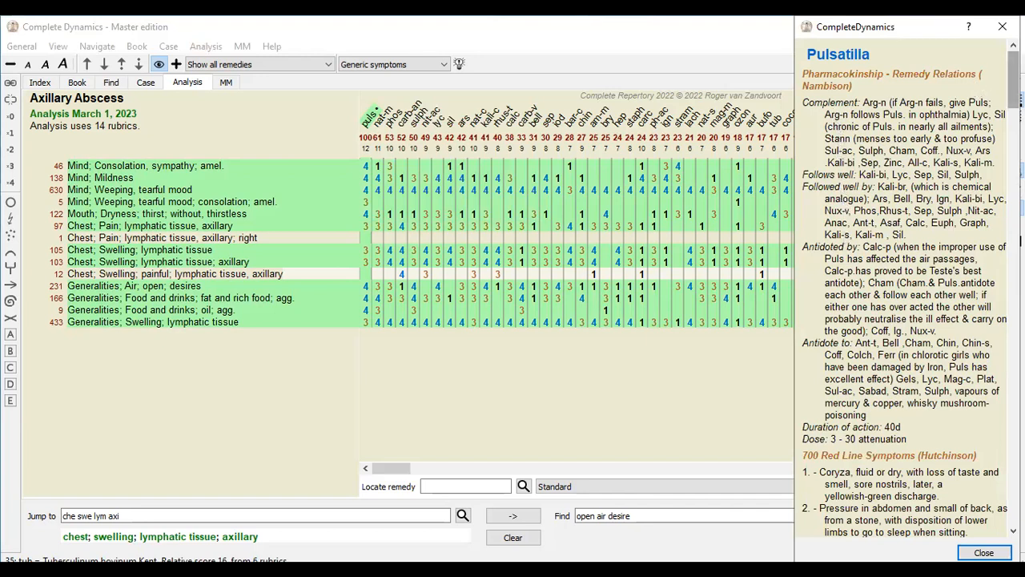
{"action": "right_click", "coordinate": [1014, 98]}
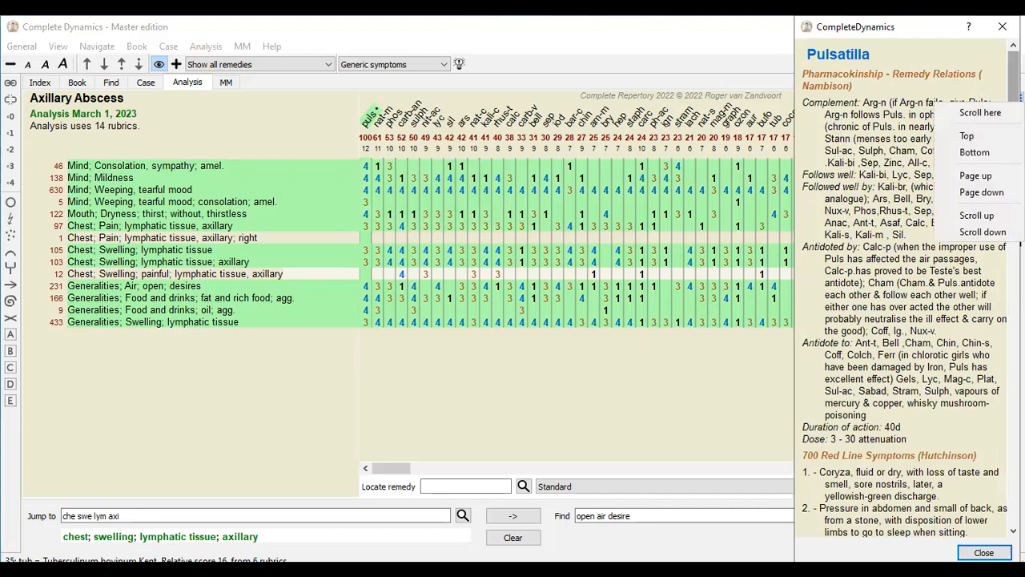
{"action": "left_click_drag", "start_coordinate": [1013, 99], "coordinate": [1013, 405]}
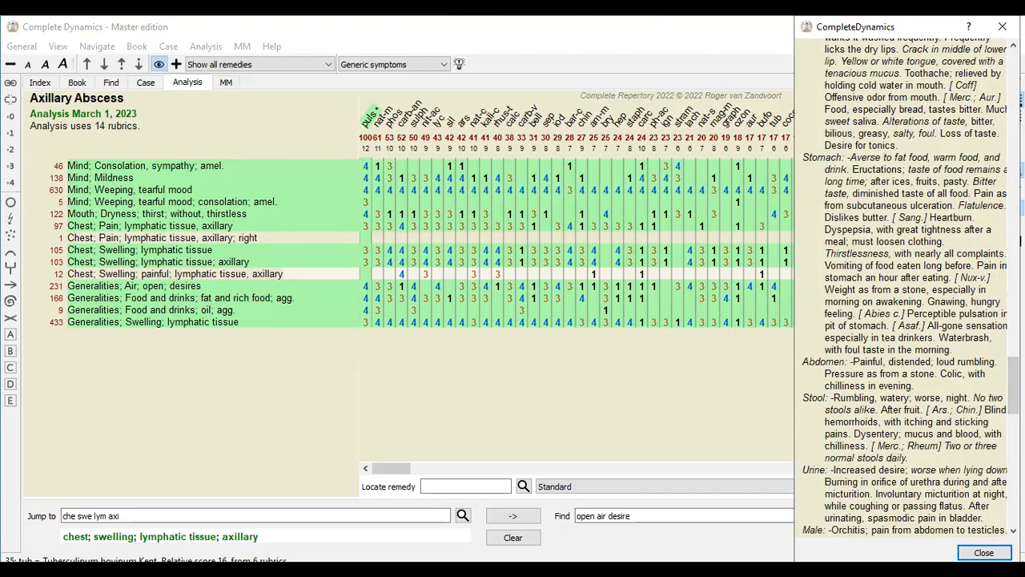
- Look up the remedy details and kingdoms and families of puls, and return to the case analysis
{"action": "left_click", "coordinate": [371, 114]}
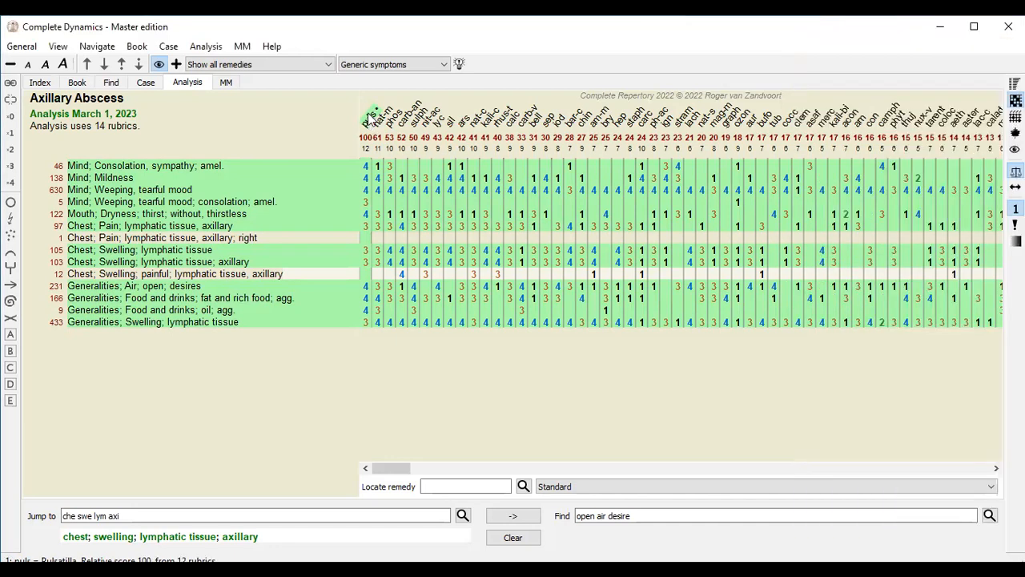
{"action": "right_click", "coordinate": [370, 118]}
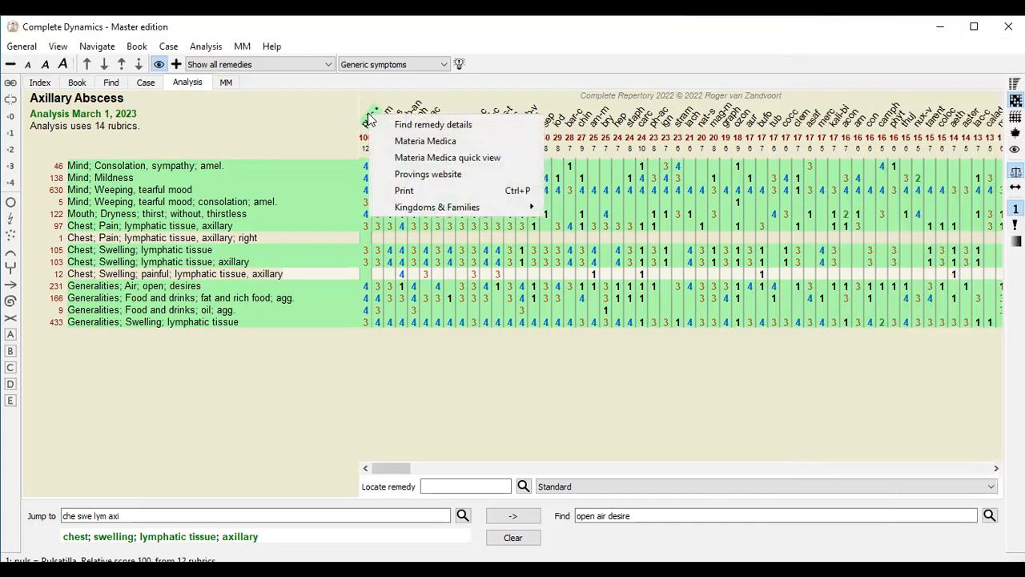
{"action": "mouse_move", "coordinate": [483, 208]}
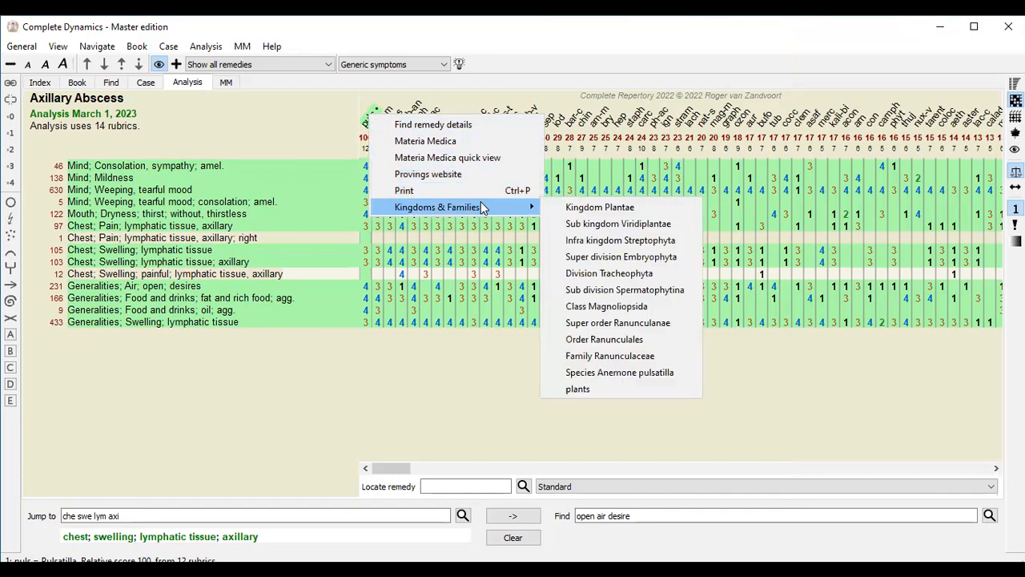
{"action": "left_click", "coordinate": [433, 129]}
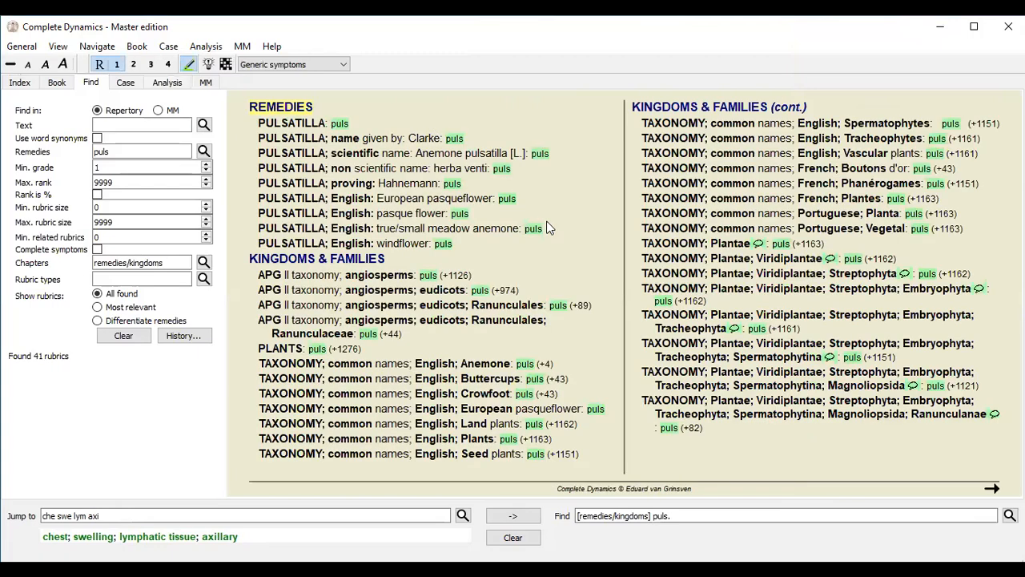
{"action": "left_click", "coordinate": [165, 83]}
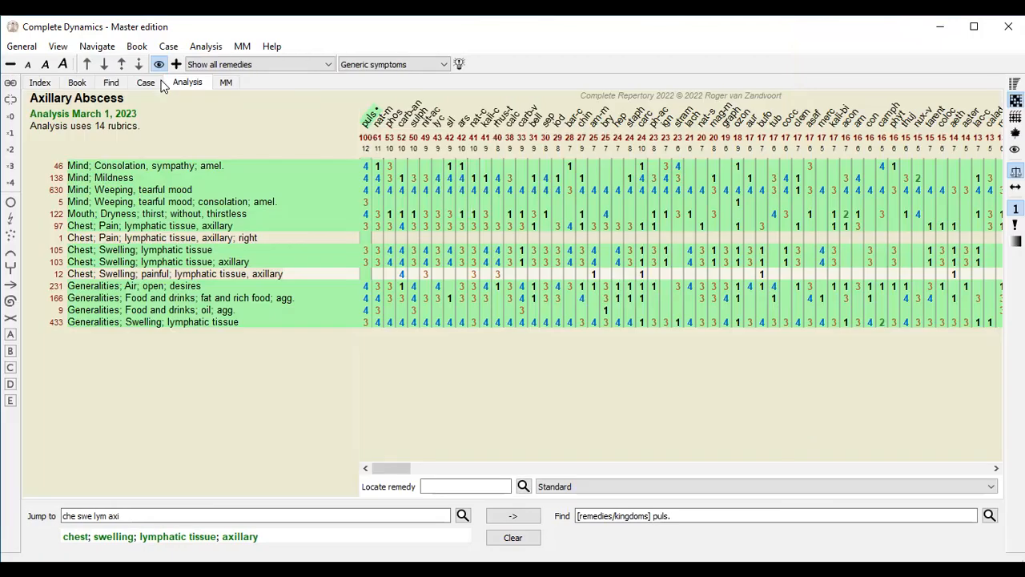
- Examine which of the analysis rubrics puls covers by highlighting the remedy and clearing the highlight repeatedly
{"action": "left_click", "coordinate": [197, 367]}
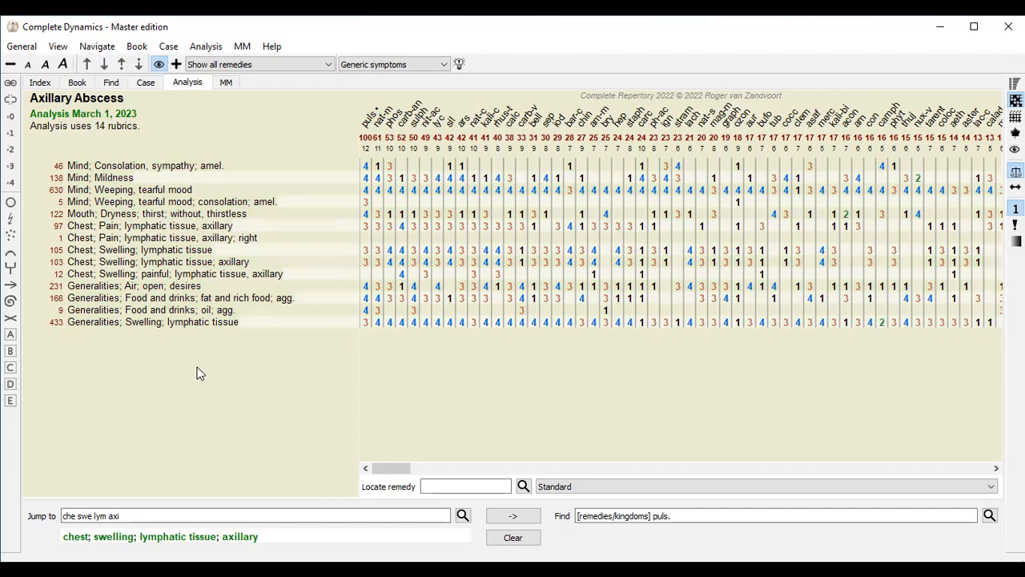
{"action": "left_click", "coordinate": [371, 121]}
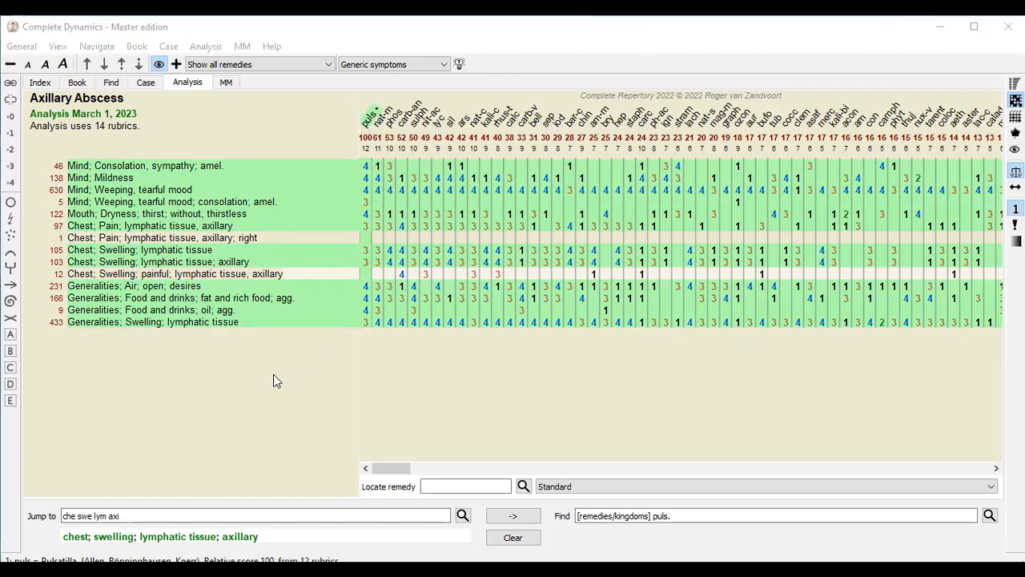
{"action": "left_click", "coordinate": [273, 374]}
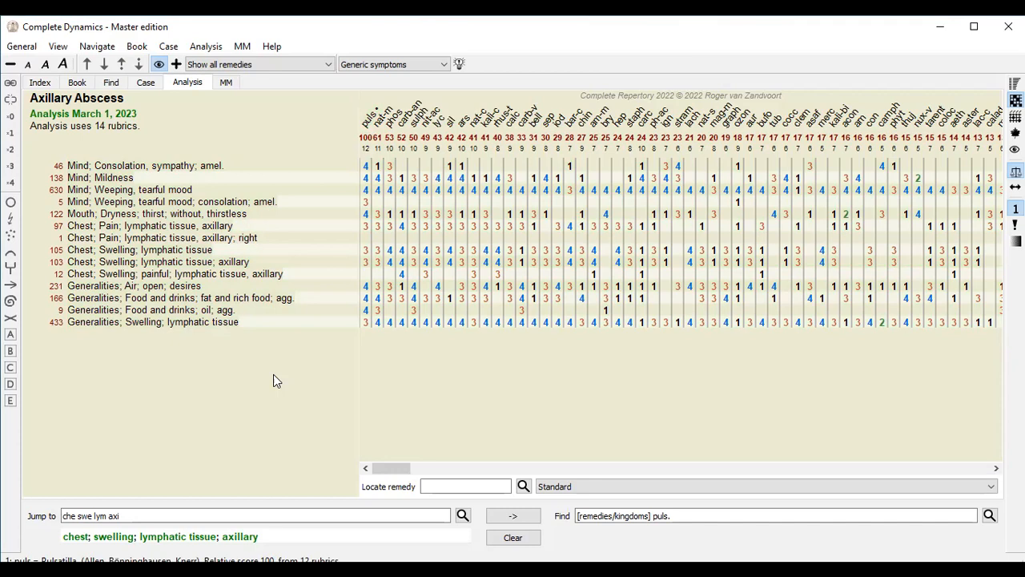
{"action": "left_click", "coordinate": [367, 131]}
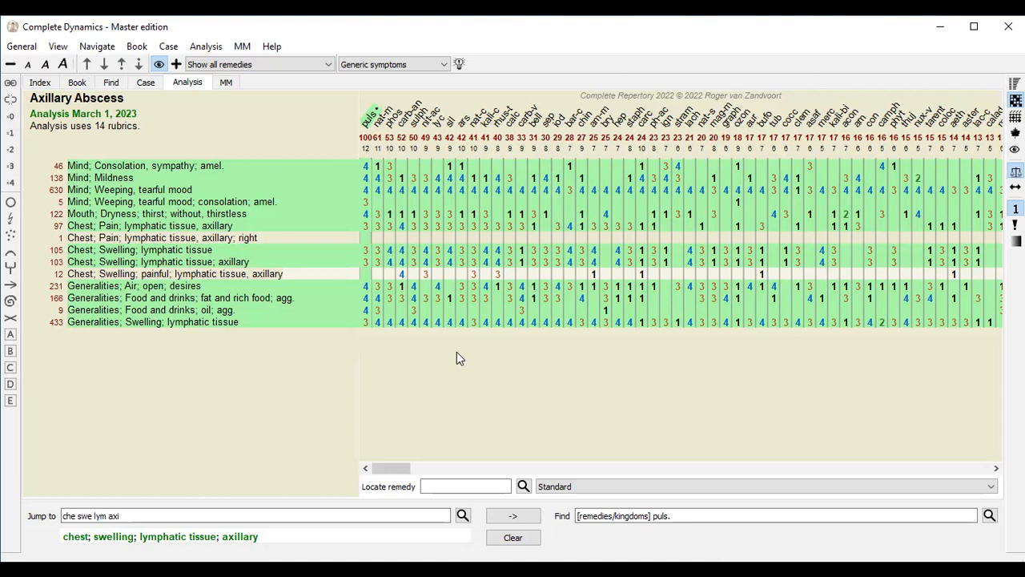
{"action": "left_click", "coordinate": [161, 137]}
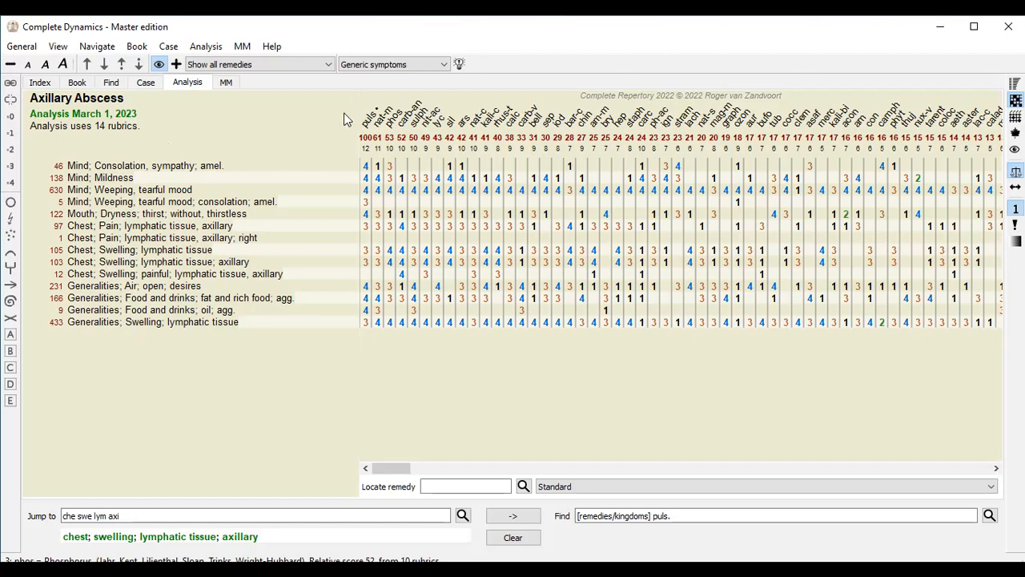
{"action": "left_click", "coordinate": [369, 128]}
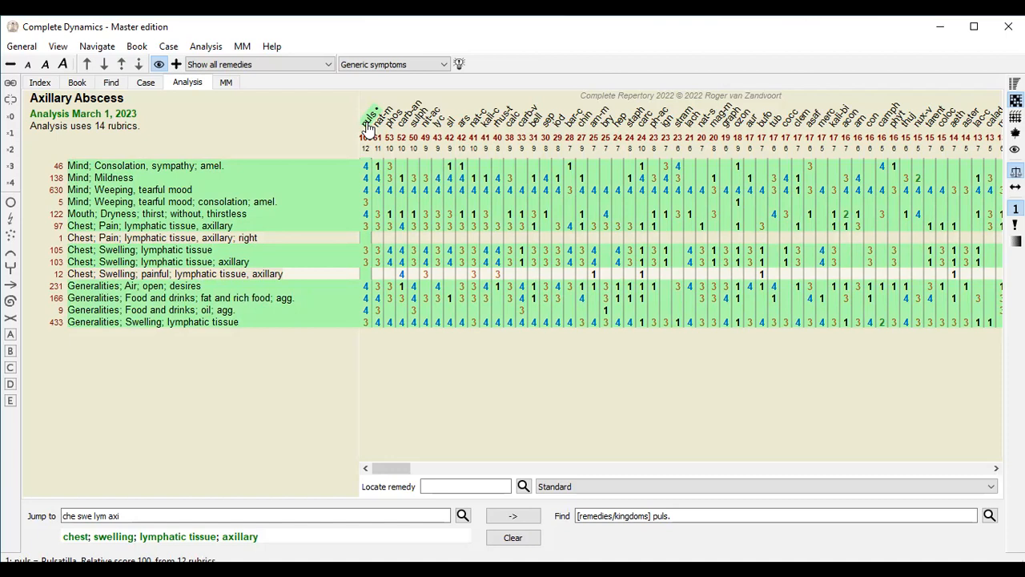
- Check which remedies cover the four Mind rubrics together with "Mouth; Dryness; thirst; without, thirstless"
{"action": "left_click", "coordinate": [114, 166]}
{"action": "left_click", "coordinate": [118, 178], "text": "ctrl"}
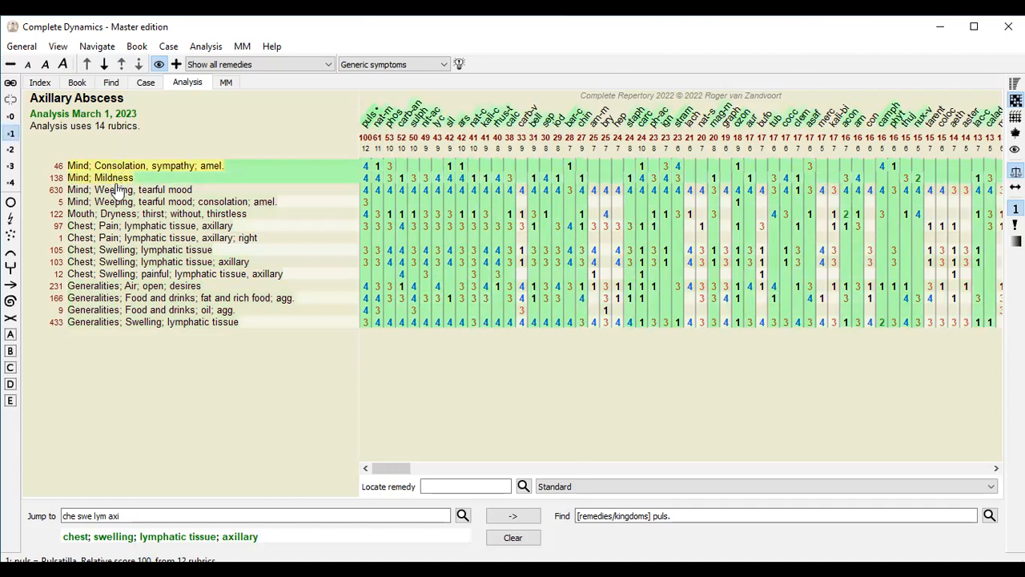
{"action": "left_click", "coordinate": [118, 190], "text": "ctrl"}
{"action": "left_click", "coordinate": [117, 203], "text": "ctrl"}
{"action": "left_click", "coordinate": [117, 213], "text": "ctrl"}
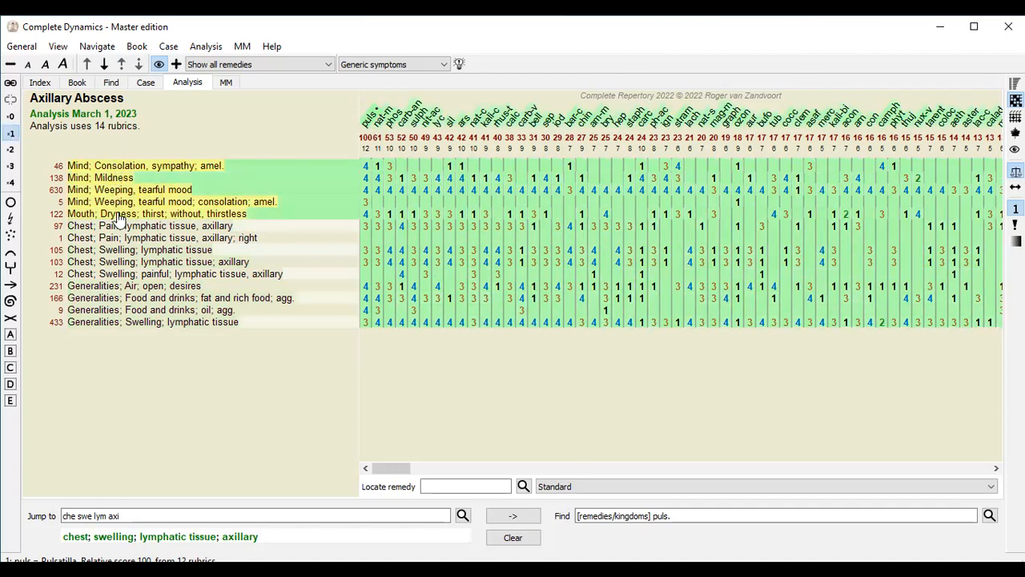
- Delete the Mind, Mouth and Generalities rubrics from the analysis, leaving only the five Chest rubrics
{"action": "left_click", "coordinate": [120, 286], "text": "ctrl"}
{"action": "left_click", "coordinate": [122, 298], "text": "ctrl"}
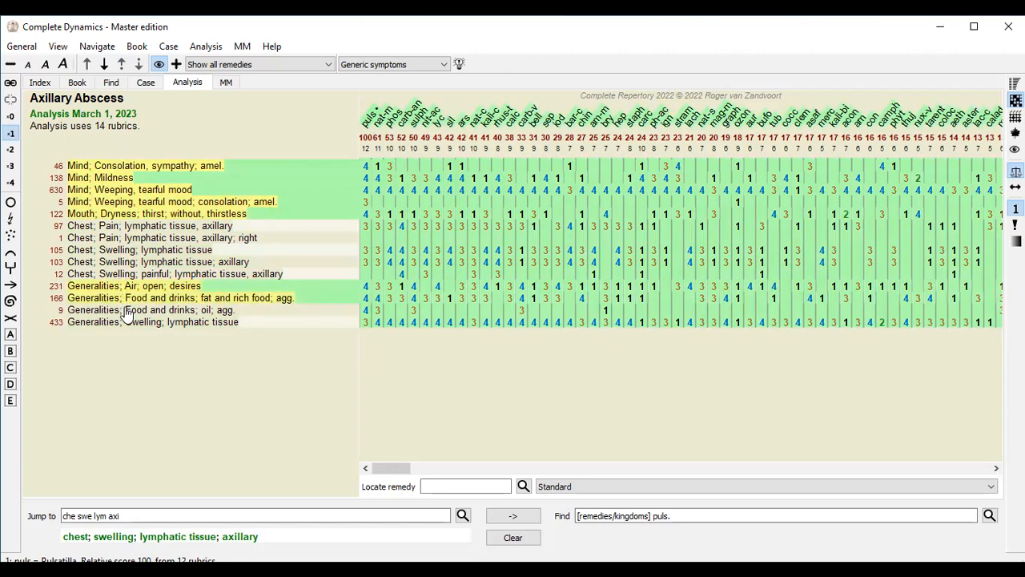
{"action": "left_click", "coordinate": [124, 310], "text": "ctrl"}
{"action": "left_click", "coordinate": [126, 323], "text": "ctrl"}
{"action": "right_click", "coordinate": [126, 309]}
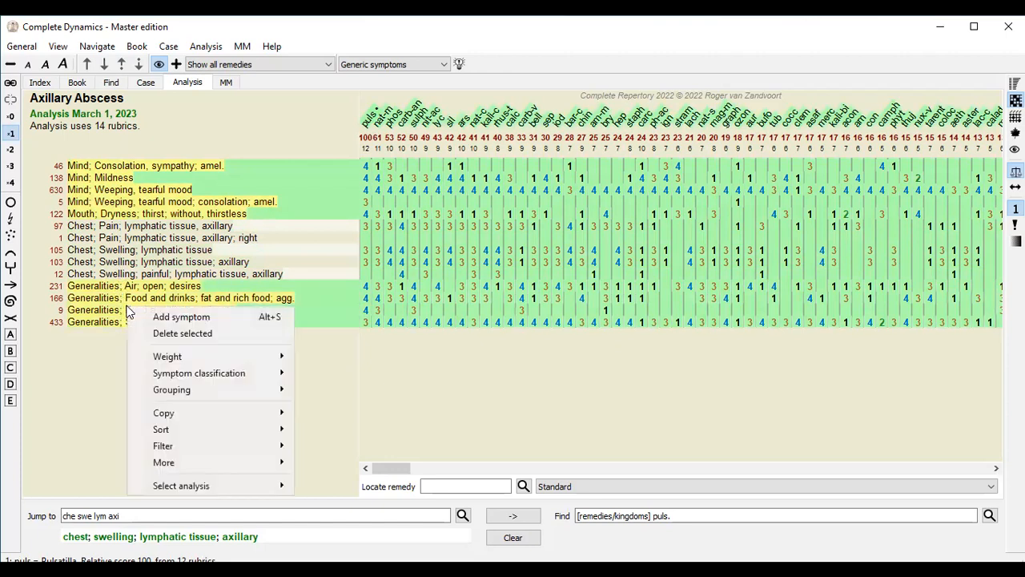
{"action": "left_click", "coordinate": [183, 334]}
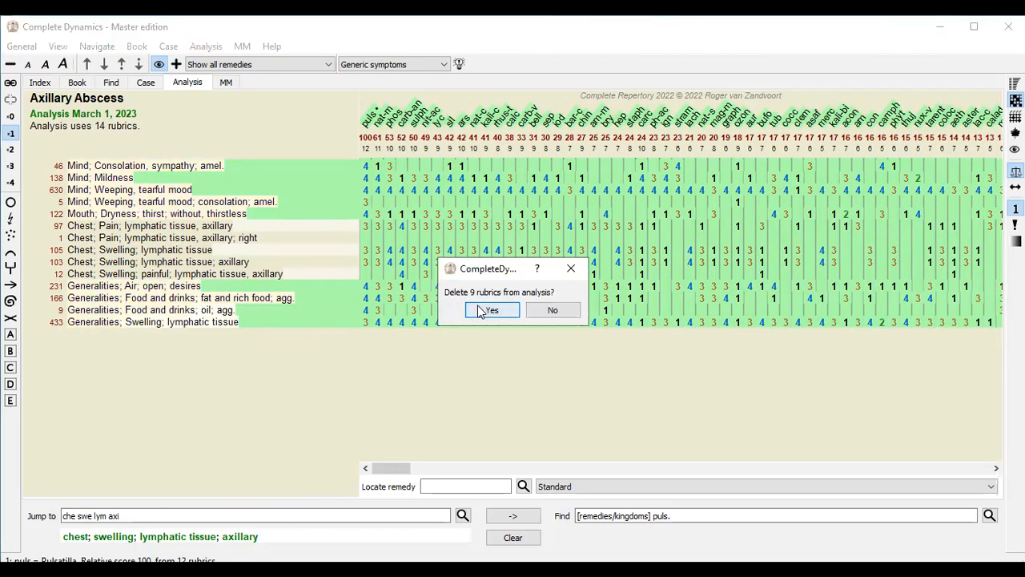
{"action": "left_click", "coordinate": [479, 312]}
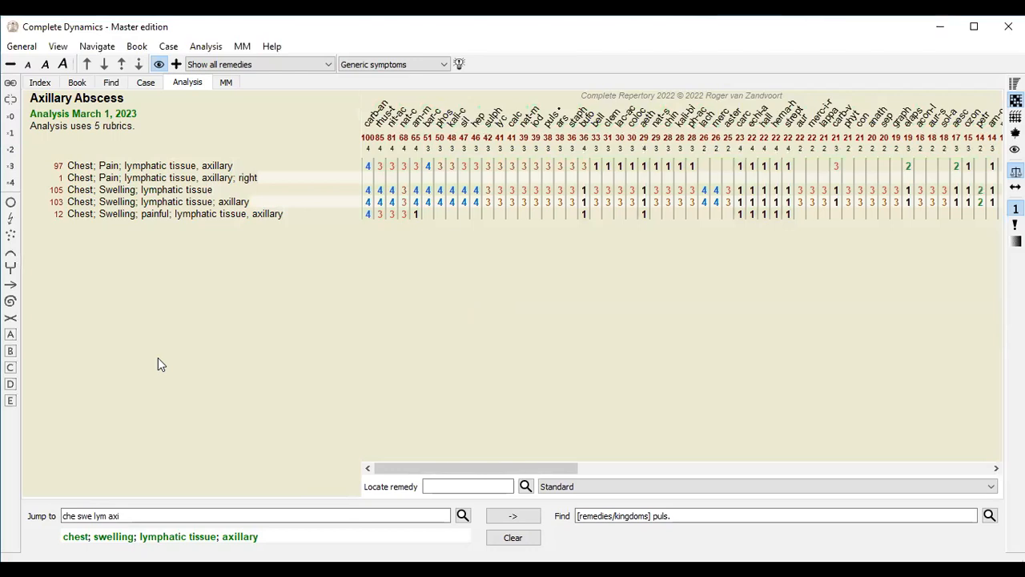
- Check which of the Chest rubrics puls covers, clear the highlight, and check the coverage of carb-an
{"action": "left_click", "coordinate": [551, 120]}
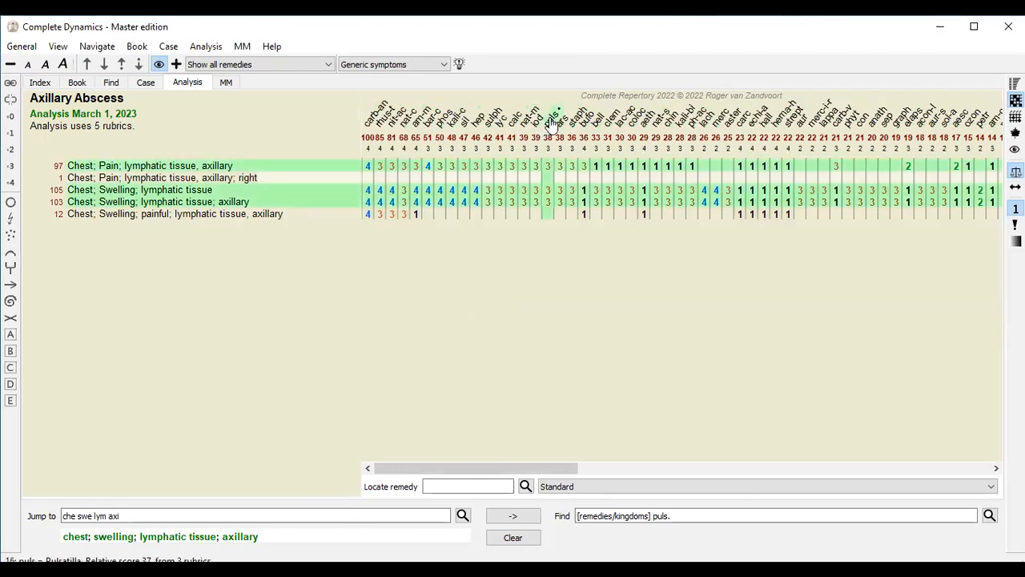
{"action": "left_click", "coordinate": [202, 330]}
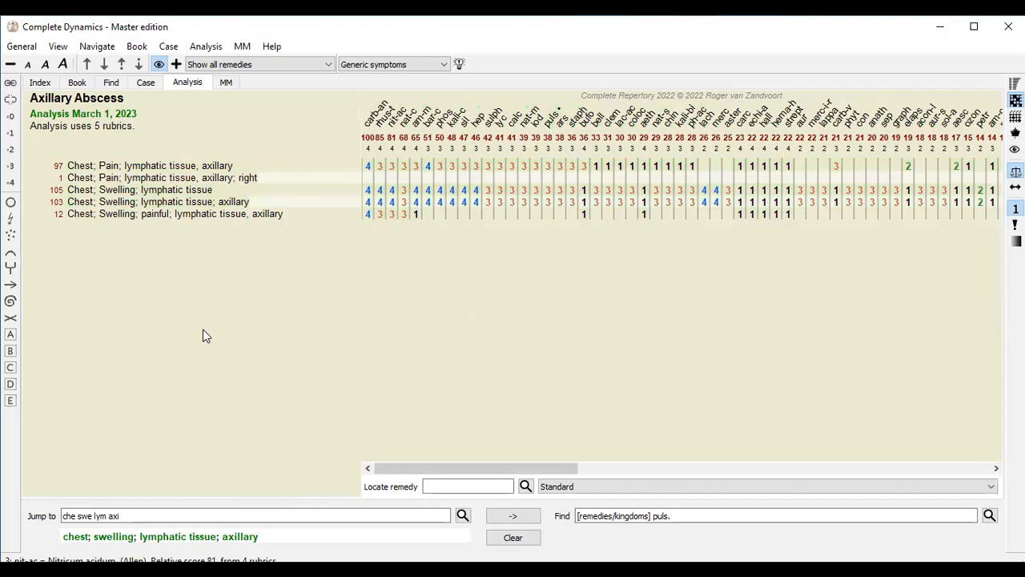
{"action": "left_click", "coordinate": [370, 120]}
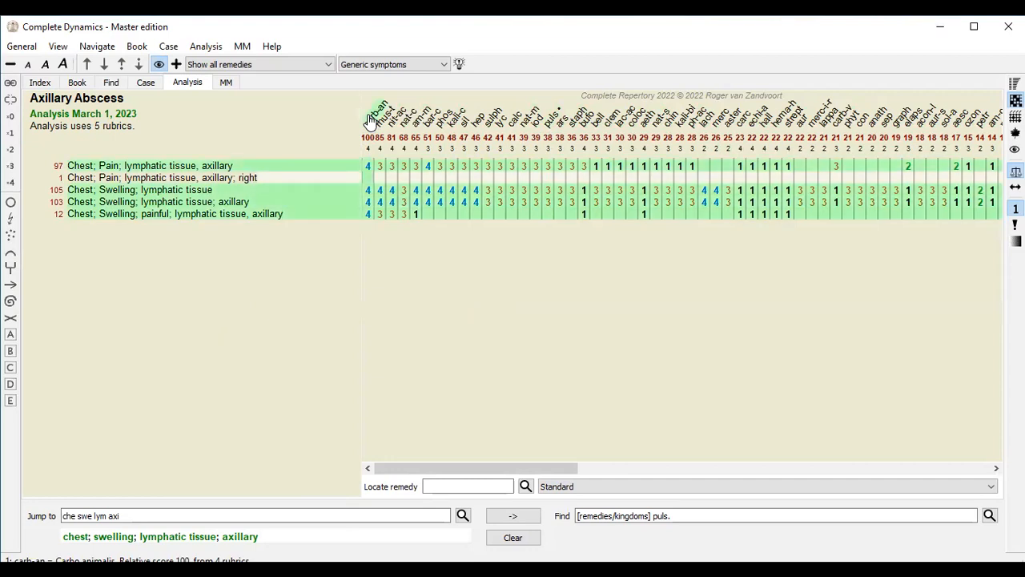